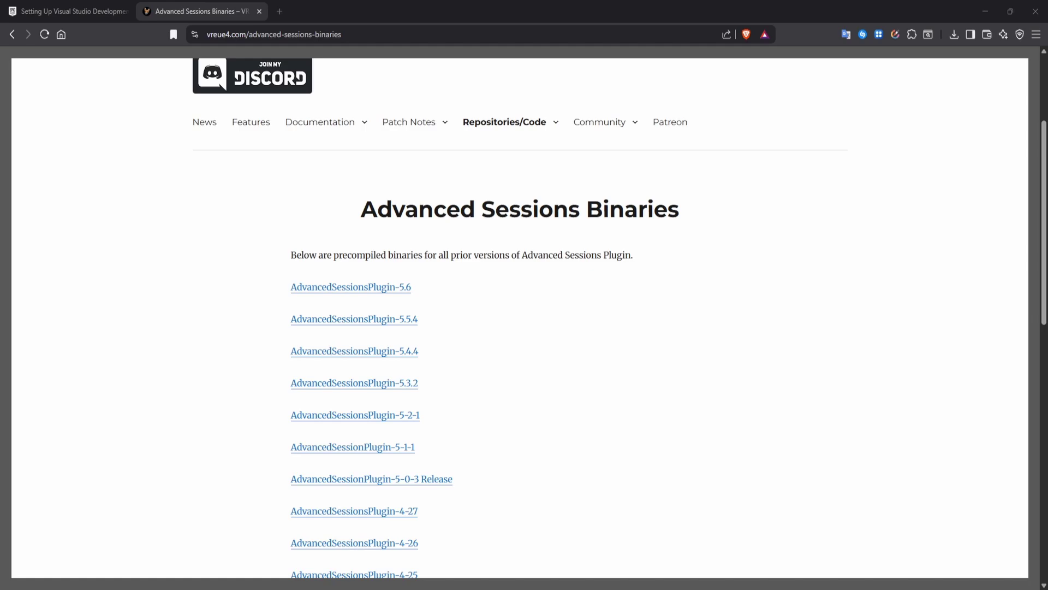
- From the Advanced Sessions Binaries page, open the AdvancedSessionsPlugin-5.6 link in a background tab
click(500, 208)
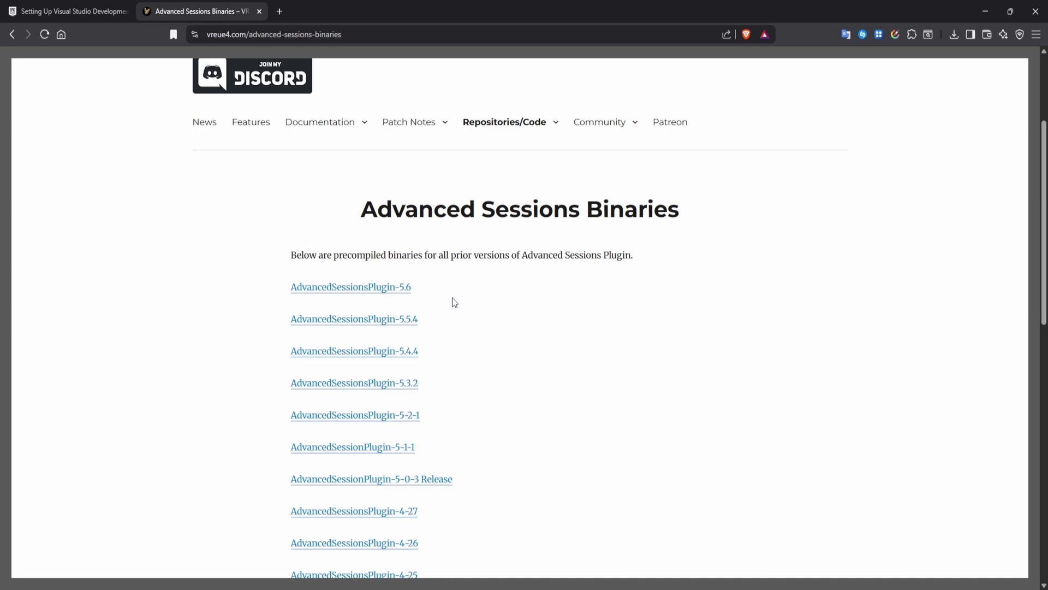
middle_click(397, 295)
- Download AdvancedSessionsPlugin-5-6.zip from the Drive preview despite the virus-scan warning, then return to the Binaries page
click(334, 6)
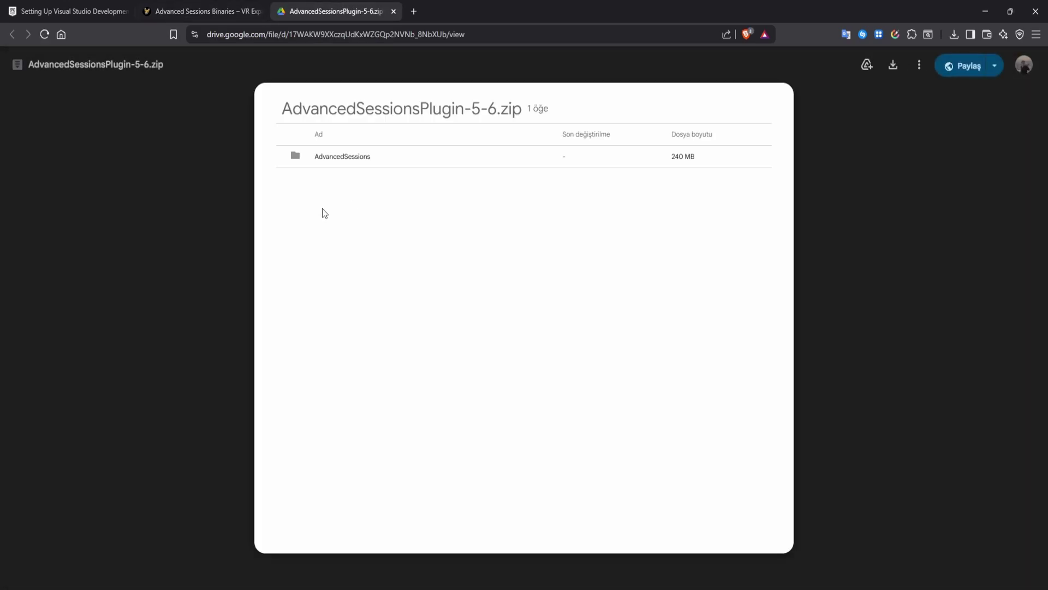
click(894, 65)
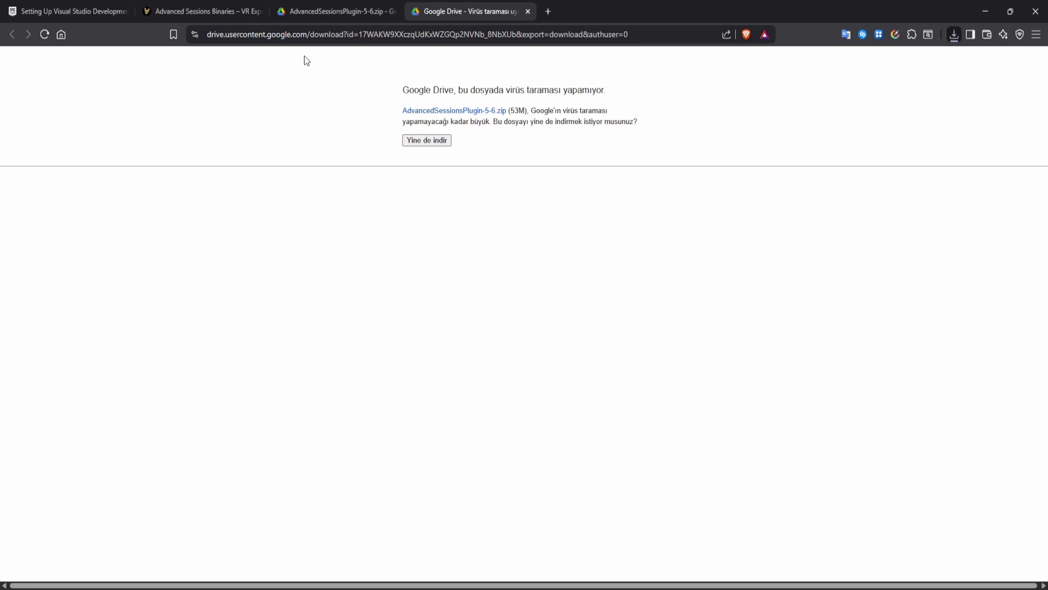
click(357, 12)
click(202, 6)
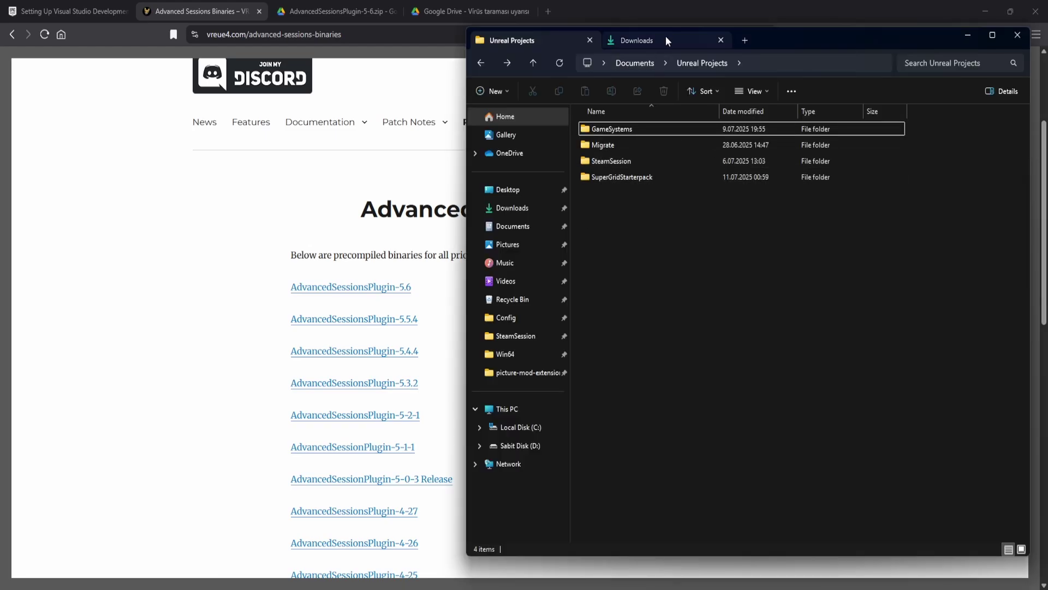
- Extract AdvancedSessionsPlugin-5-6.zip into the Downloads folder
click(666, 37)
click(643, 146)
right_click(644, 146)
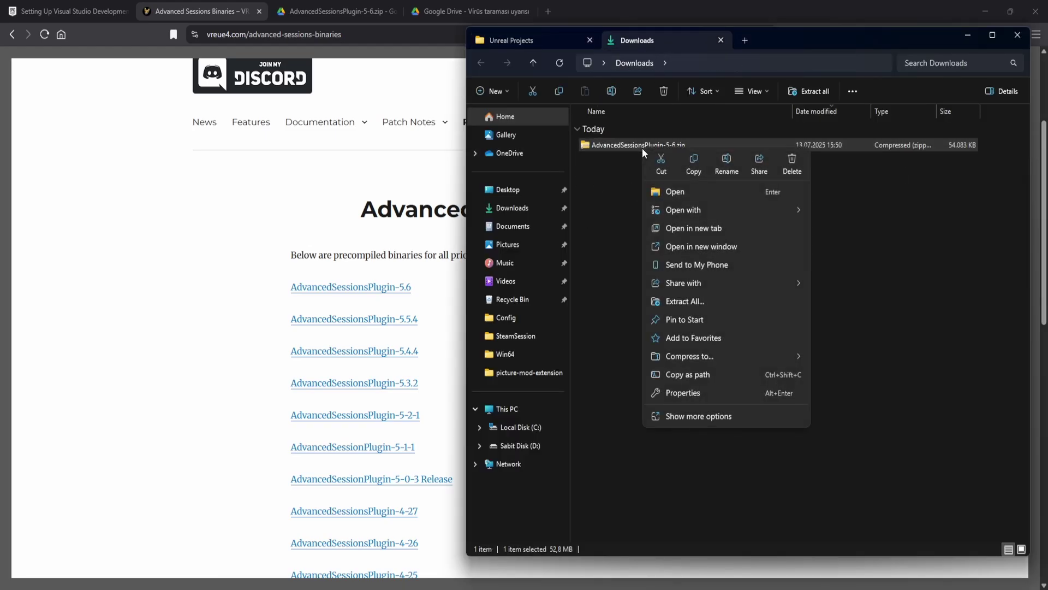
click(701, 304)
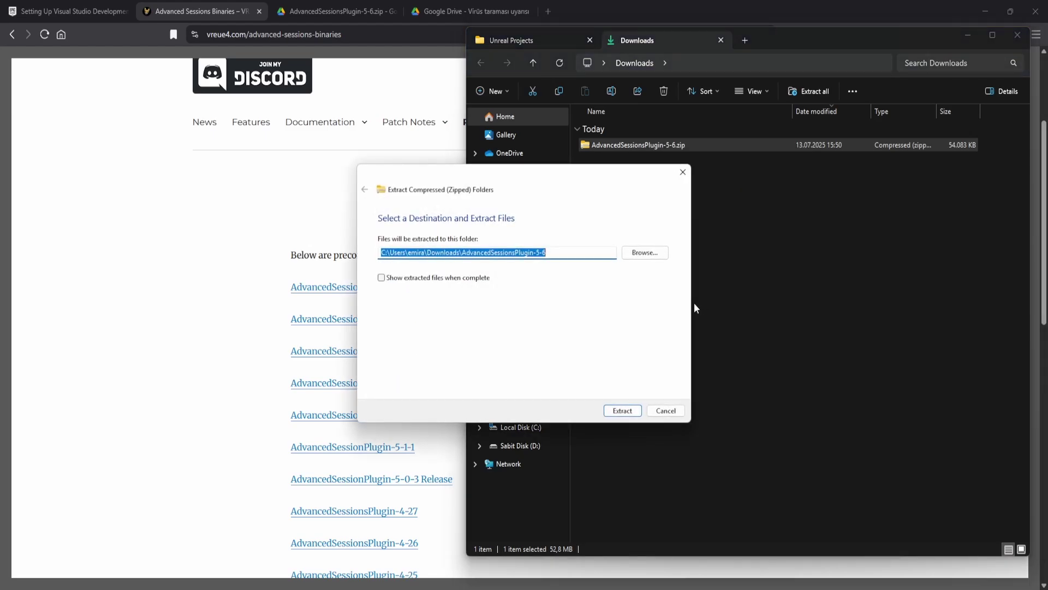
click(639, 415)
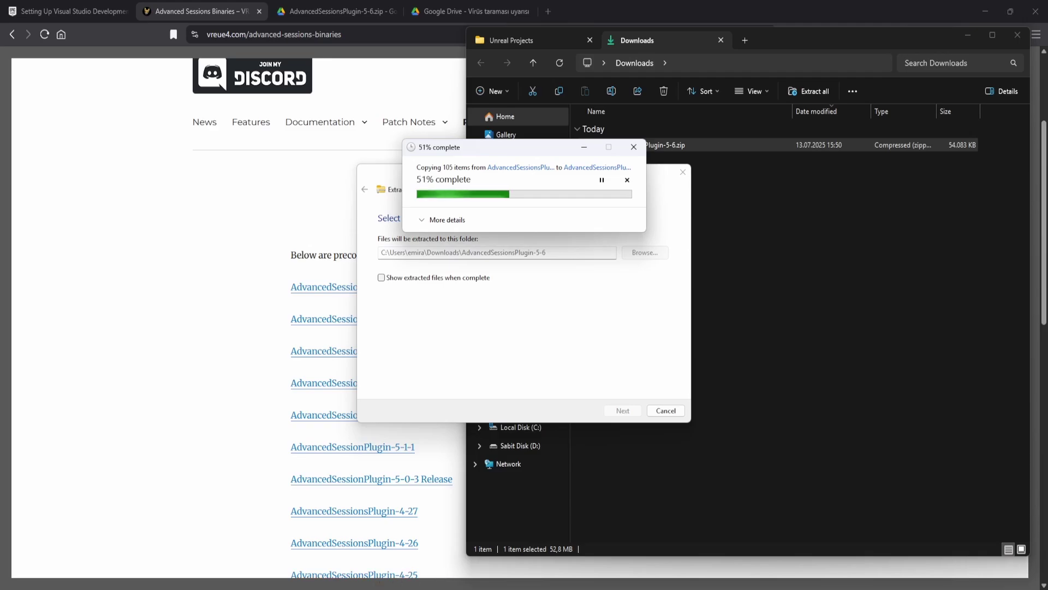
- Open AdvancedSessionsPlugin-5-6 > AdvancedSessions and select the AdvancedSteamSessions and AdvancedSessions folders
key(super)
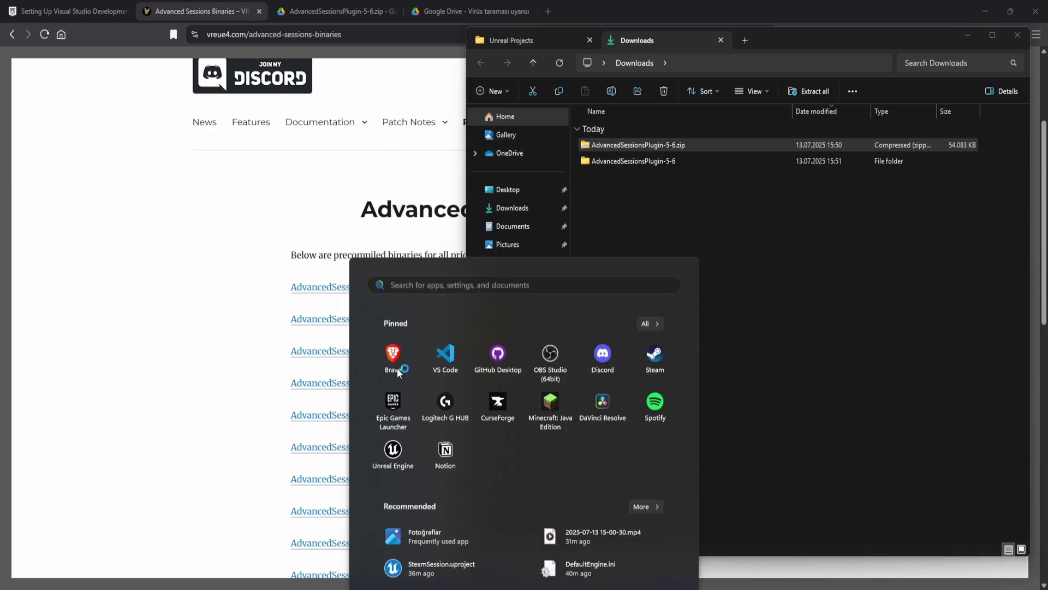
click(398, 368)
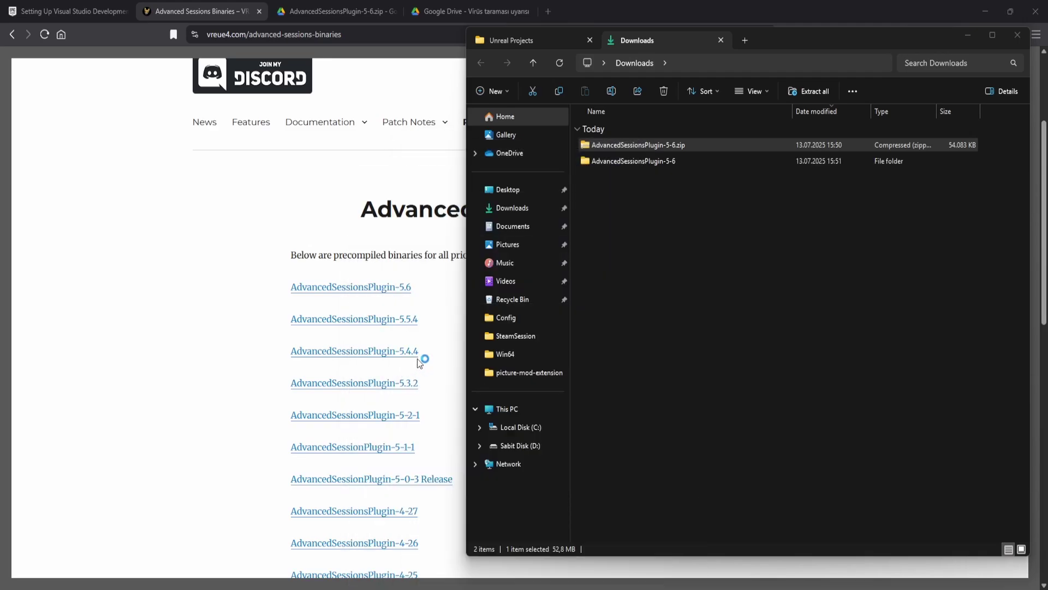
double_click(688, 163)
double_click(632, 147)
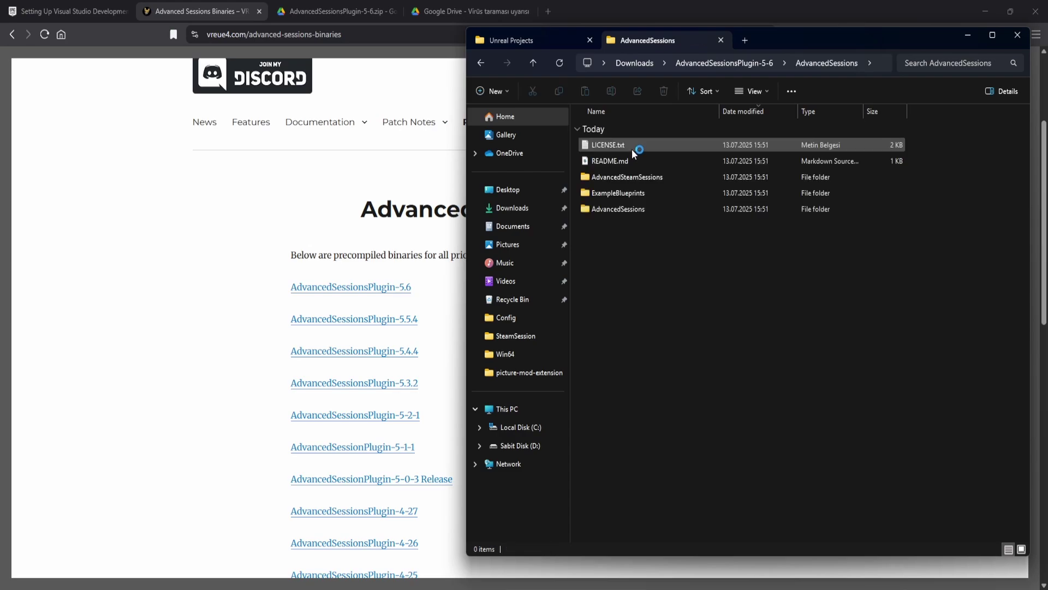
click(647, 181)
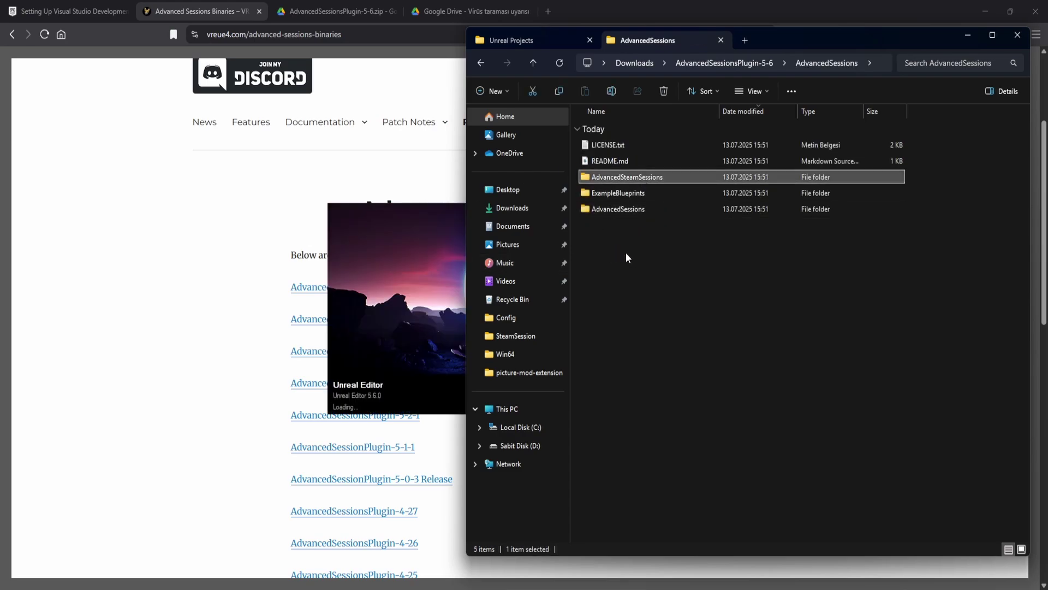
ctrl+click(641, 208)
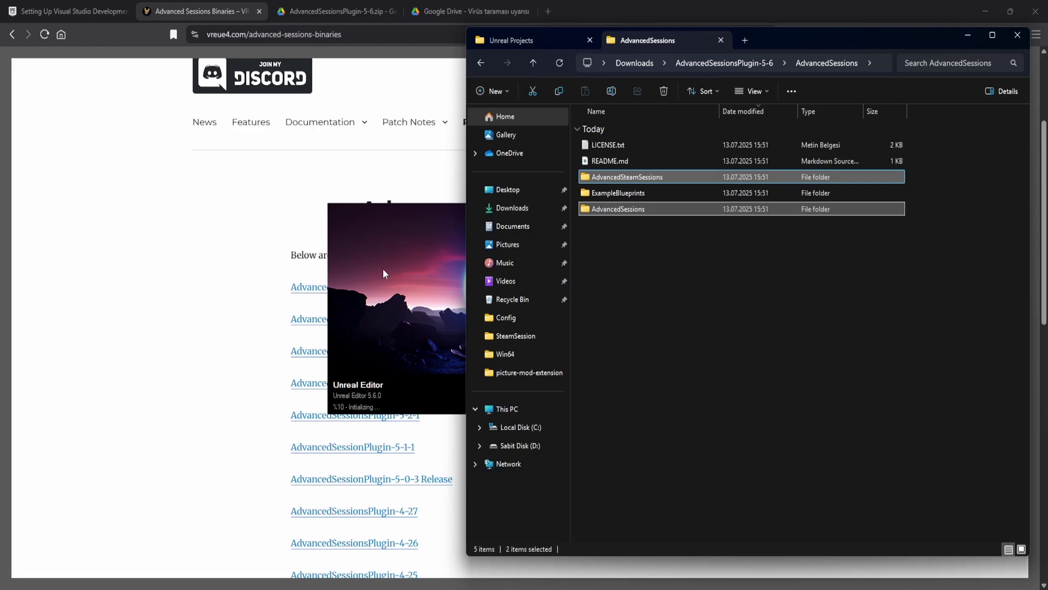
- Scroll the Setting Up Visual Studio guide to its Adding Required Components section
click(68, 11)
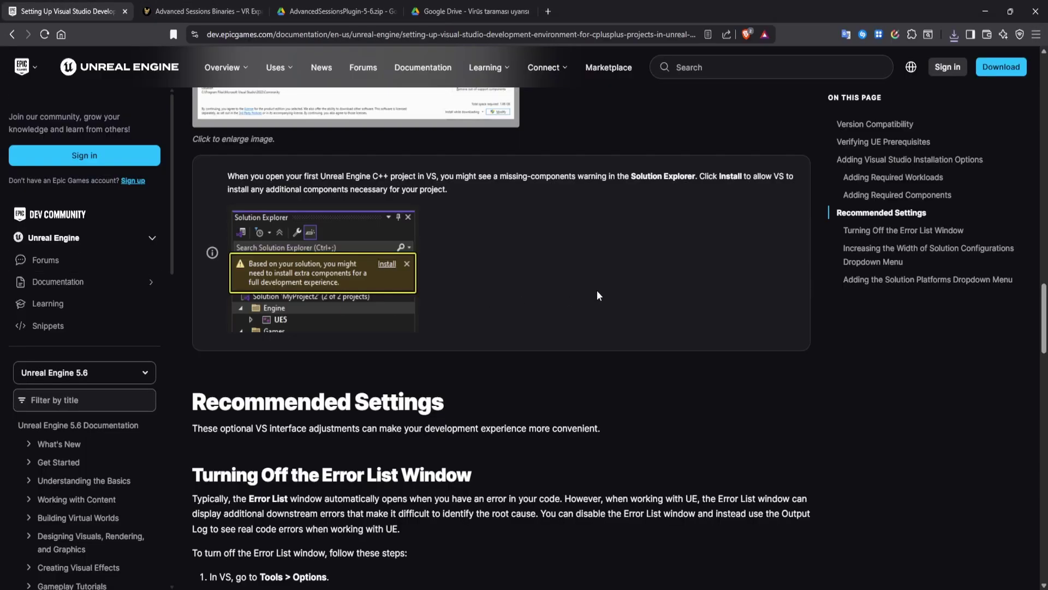
scroll(401, 318, up, 10)
scroll(403, 319, up, 5)
scroll(402, 319, up, 8)
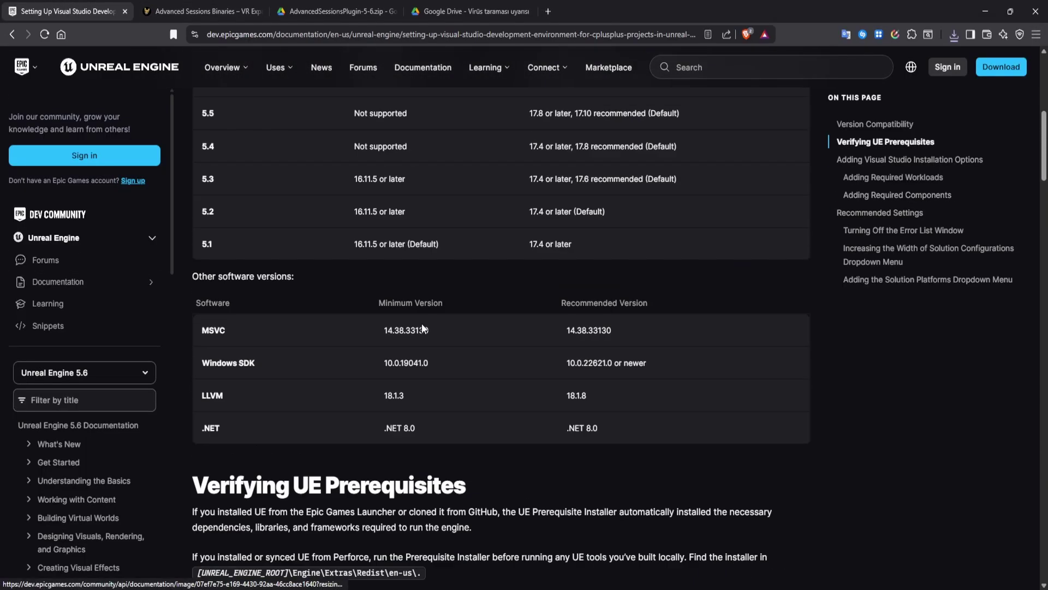
scroll(442, 334, up, 7)
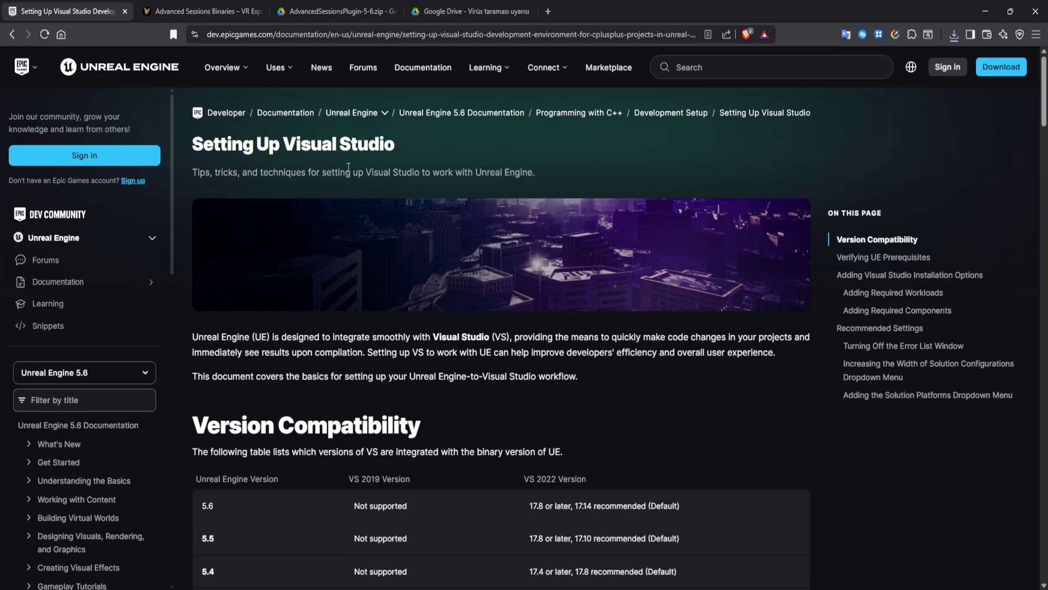
scroll(616, 243, down, 8)
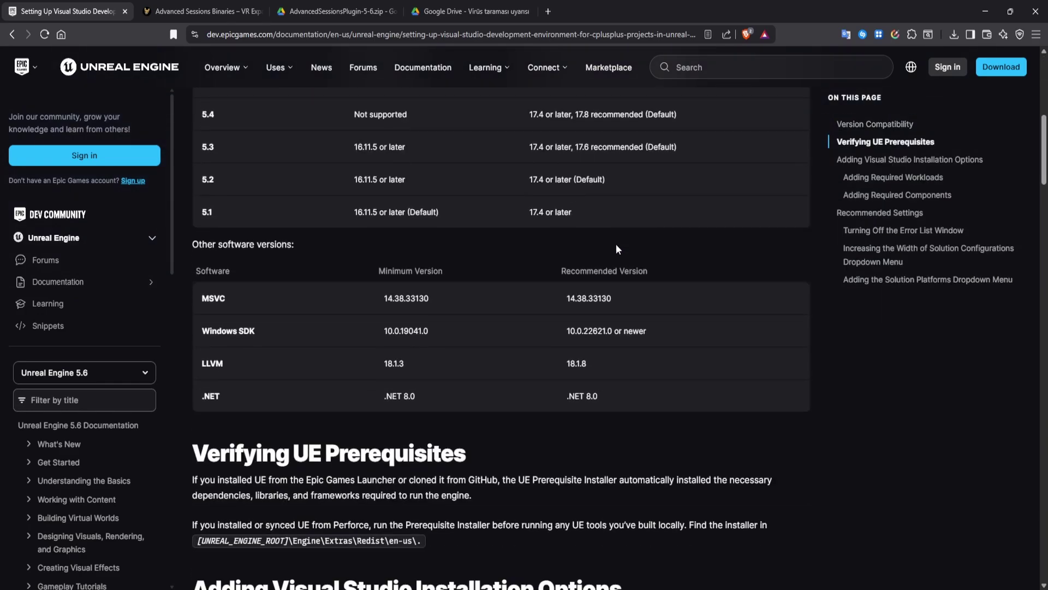
scroll(552, 235, down, 7)
scroll(552, 238, down, 8)
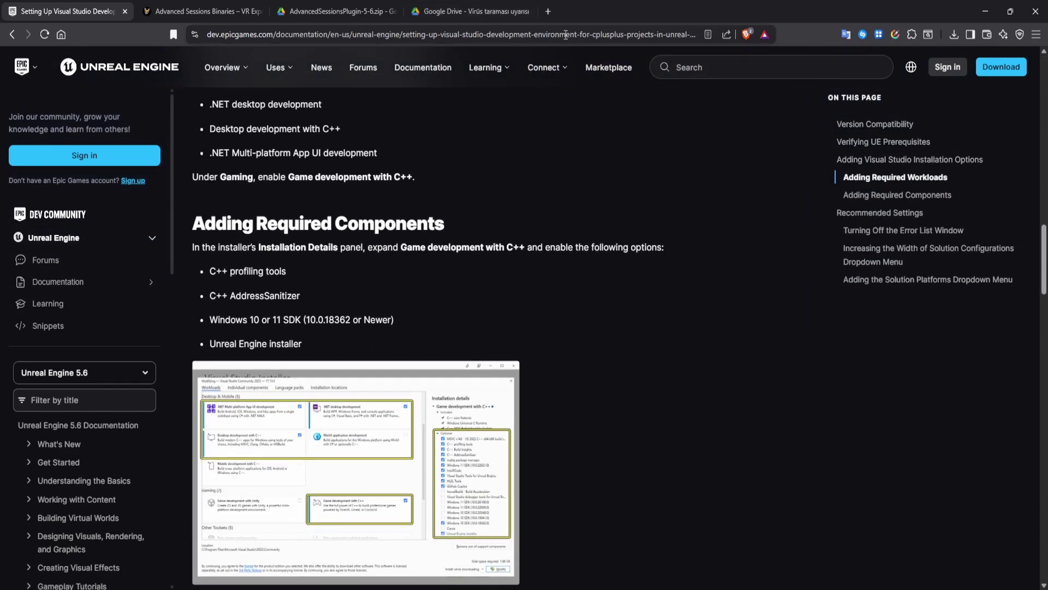
click(196, 11)
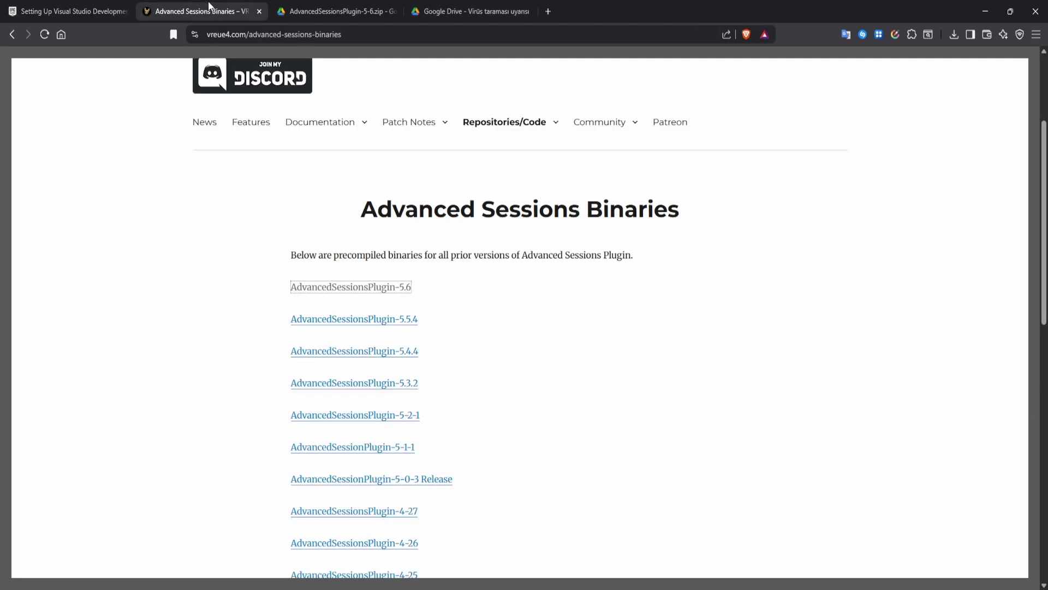
click(73, 6)
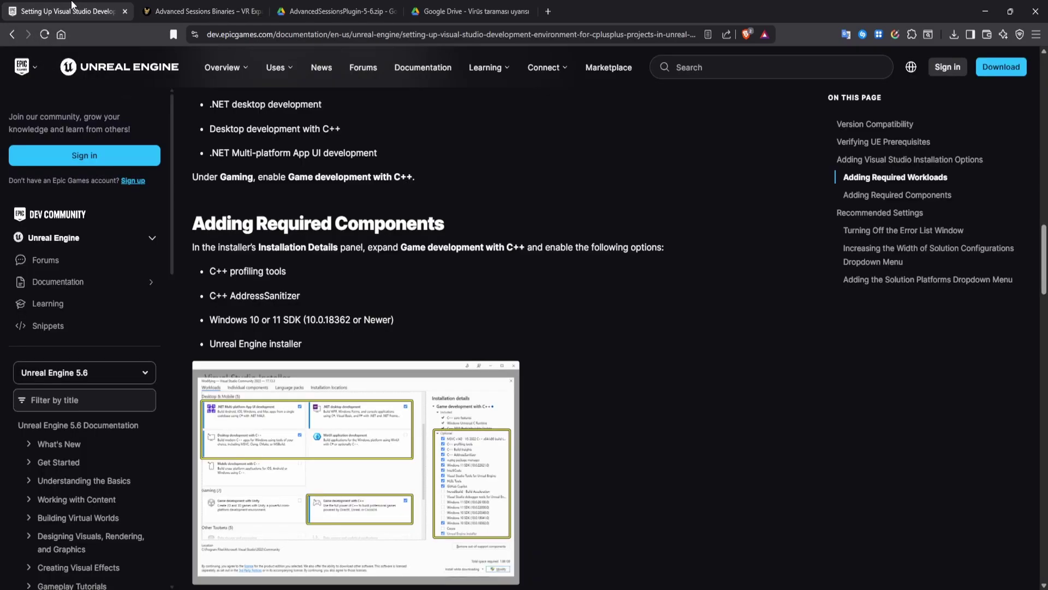
click(197, 11)
click(93, 12)
scroll(339, 278, down, 5)
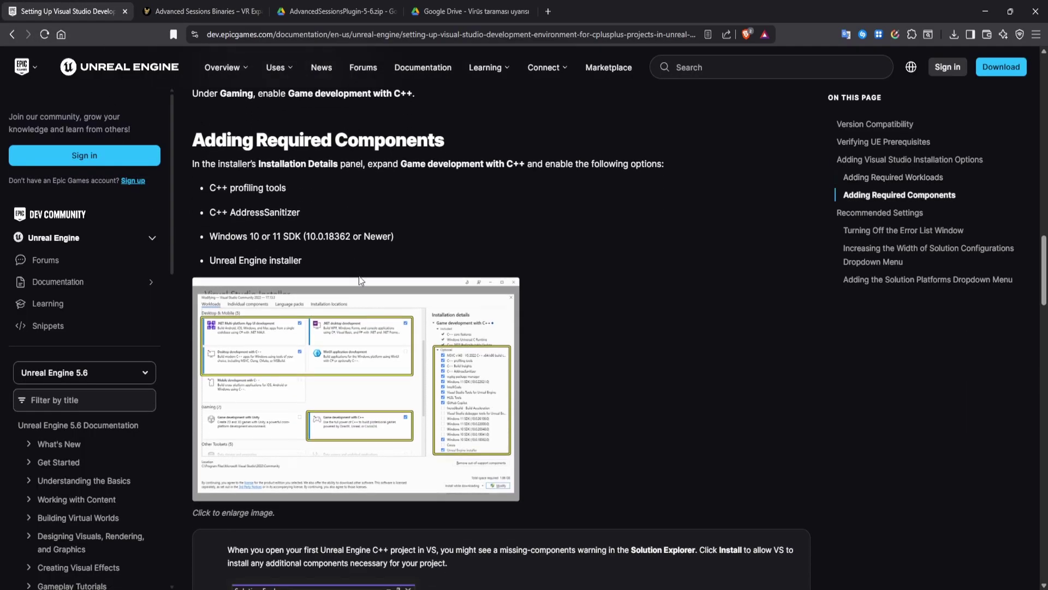
scroll(338, 279, up, 5)
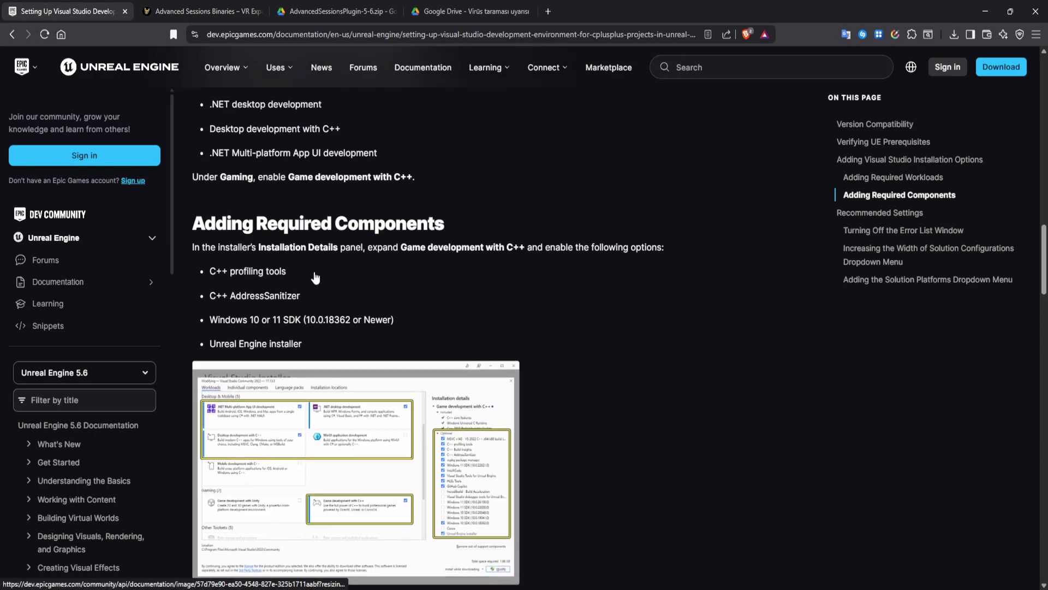
- Search Google for 'visual studio' in a new tab and open the official site
click(548, 12)
text(google.com)
key(Return)
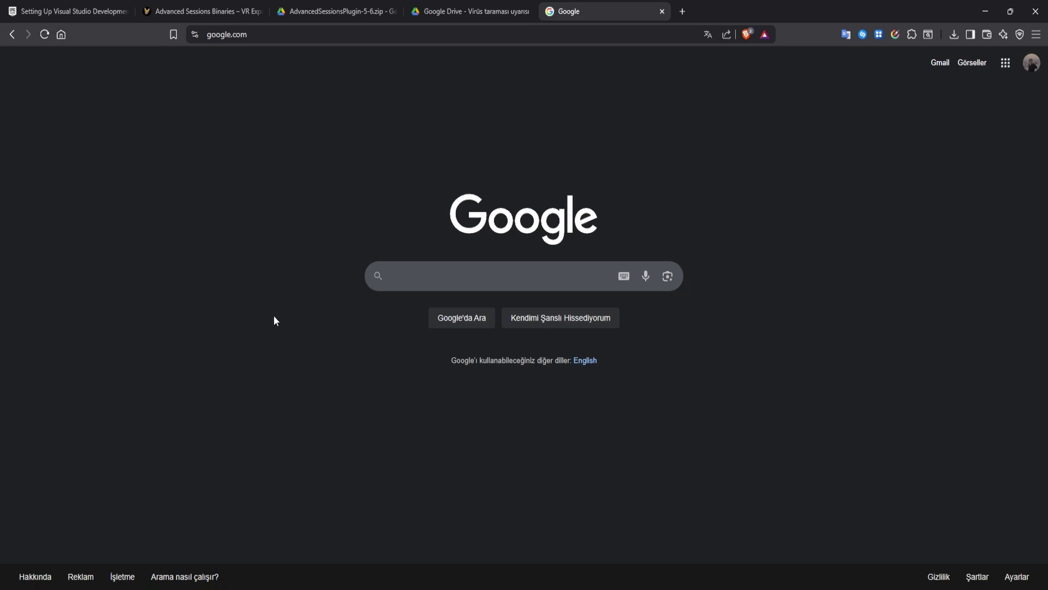
text(visual studio)
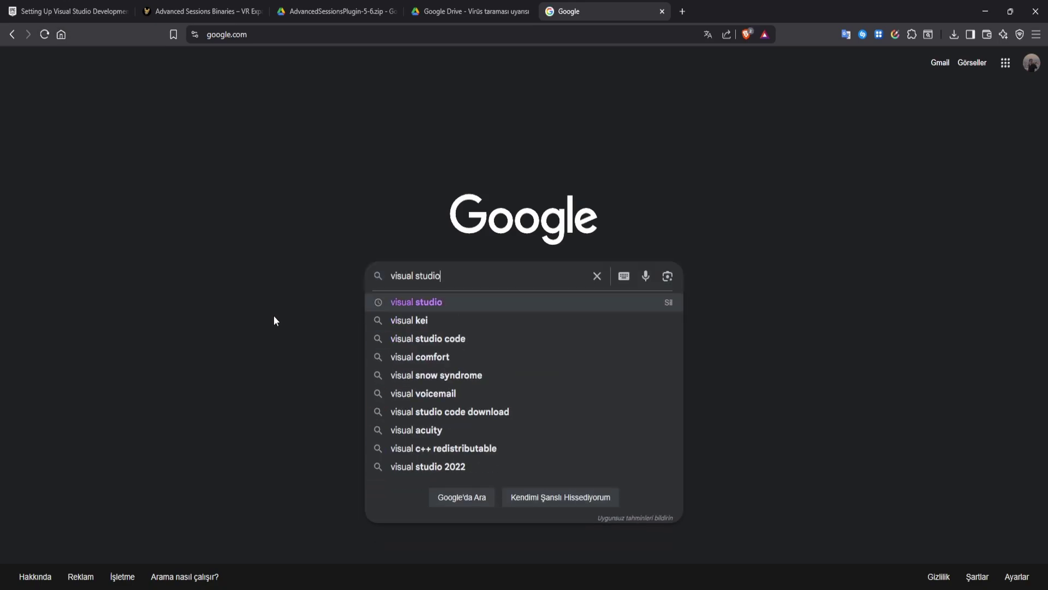
key(Return)
click(264, 225)
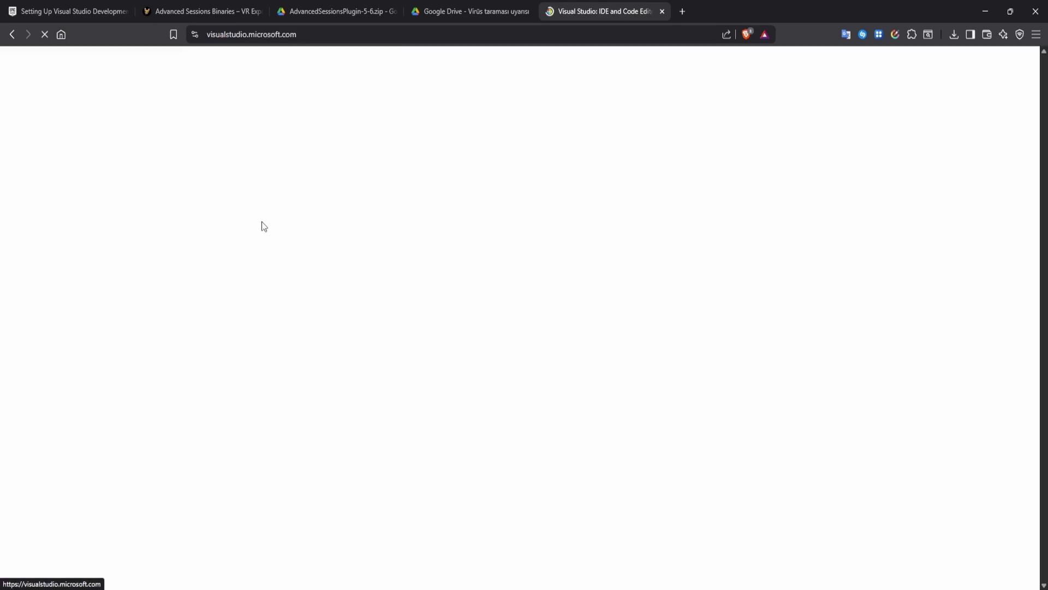
- Start the Visual Studio download, cancel saving the installer, and close that tab
click(150, 362)
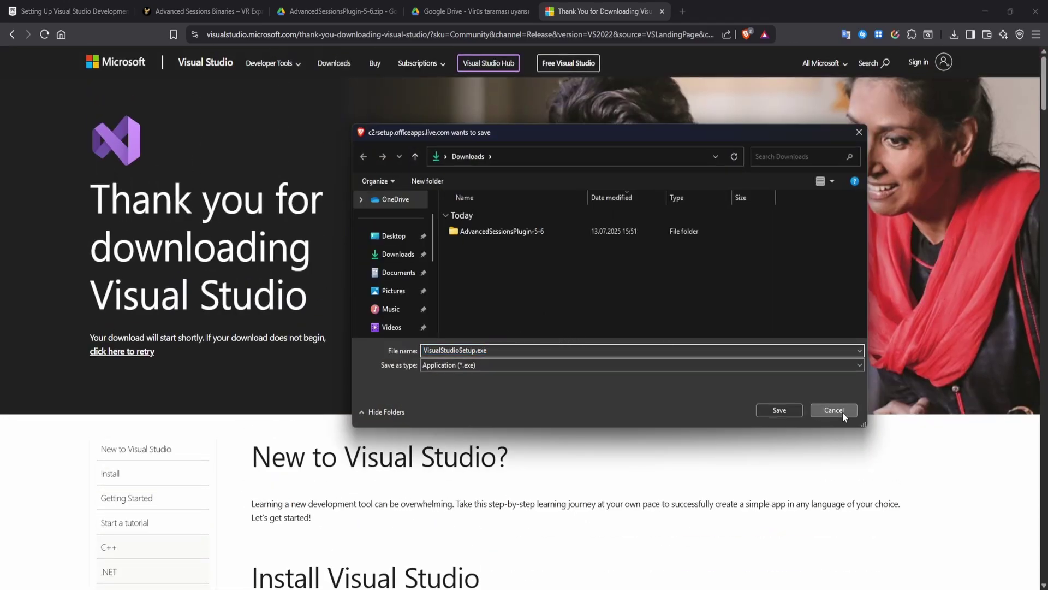
click(843, 412)
click(66, 11)
middle_click(604, 11)
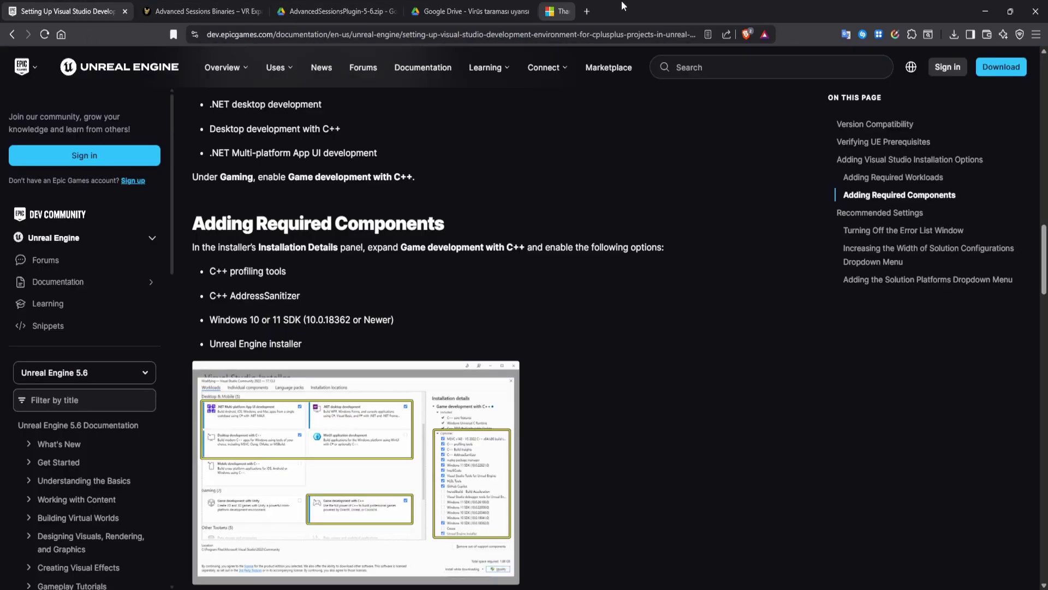
scroll(483, 67, down, 3)
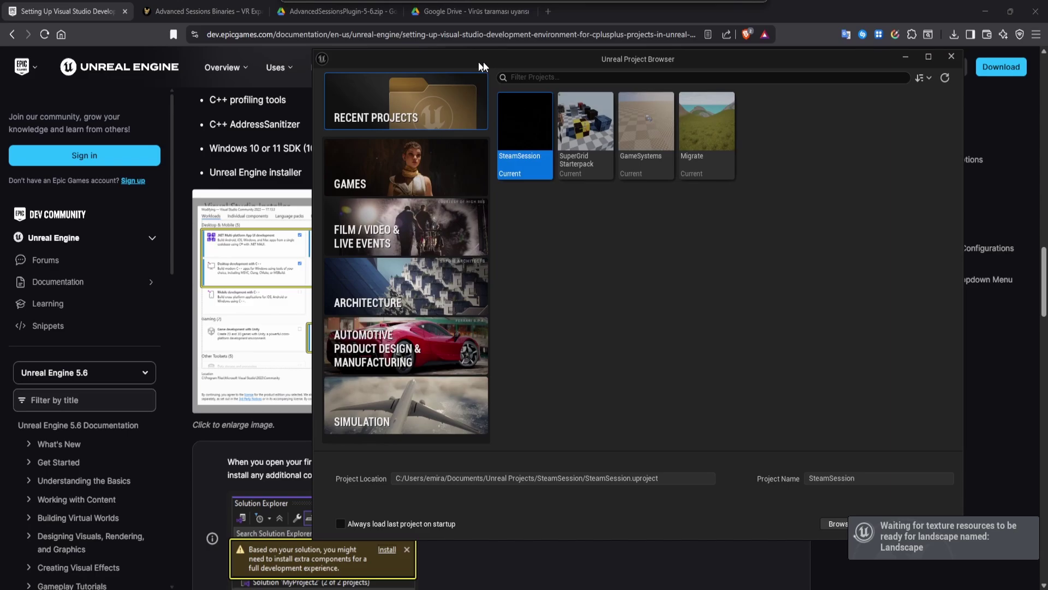
- Create a Blueprint project from the Games > Third Person template named SteamMultiplayer
drag(480, 63, 559, 57)
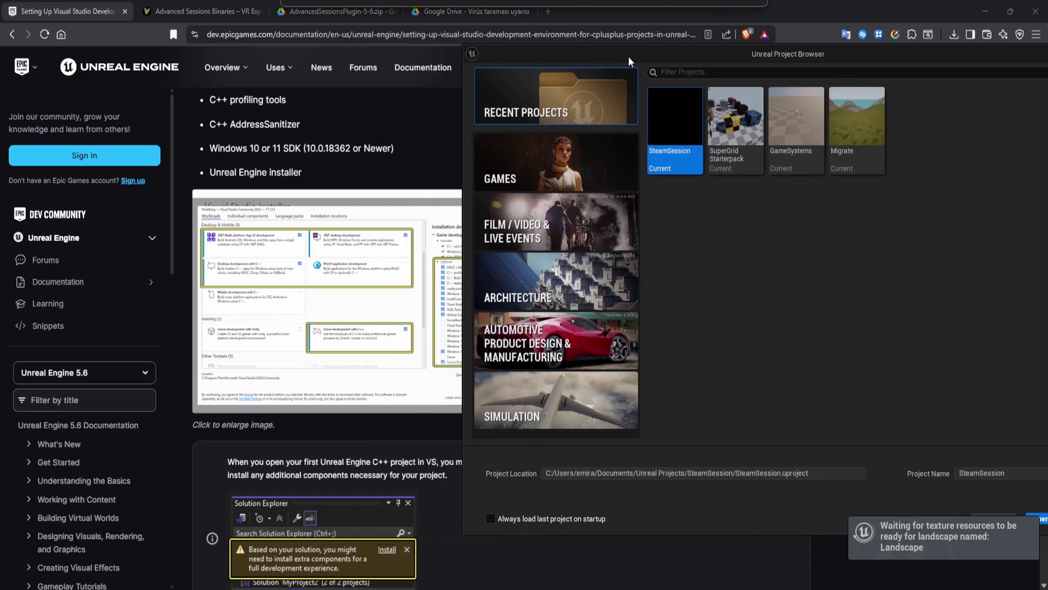
click(483, 164)
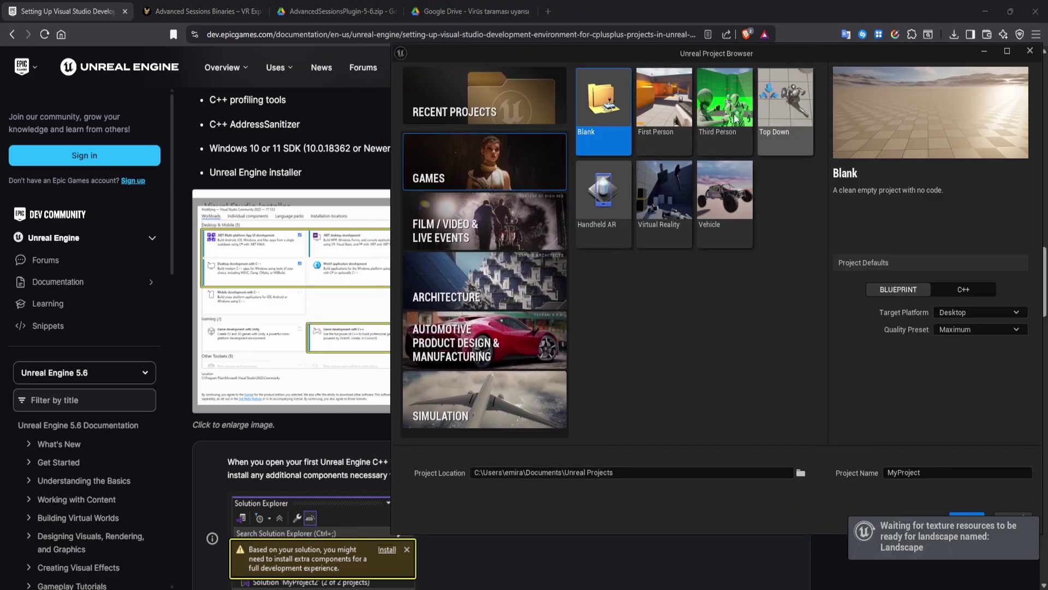
click(719, 110)
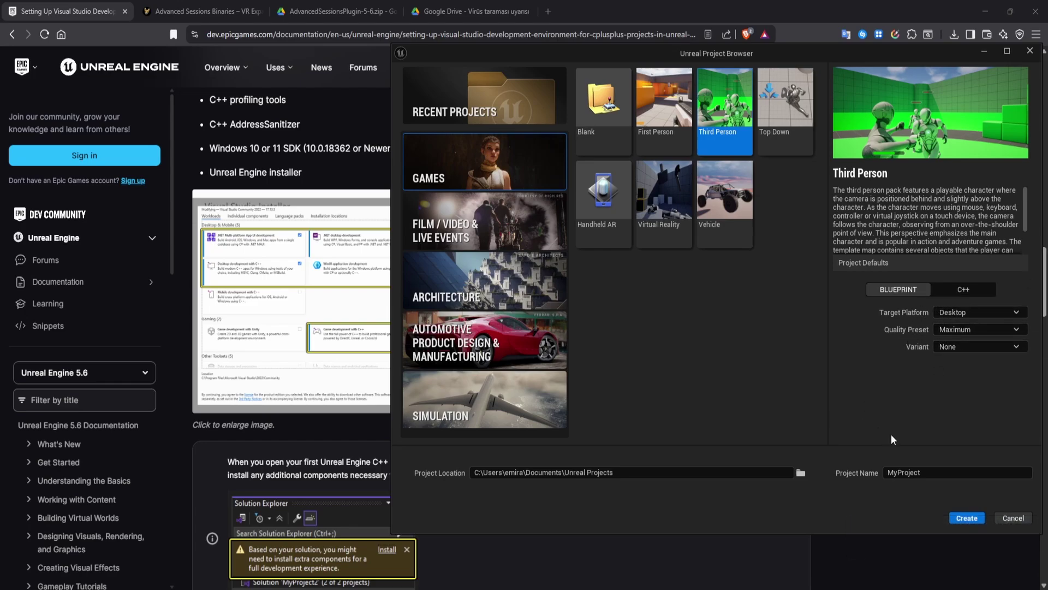
click(956, 473)
double_click(956, 473)
text(M)
text(Steam)
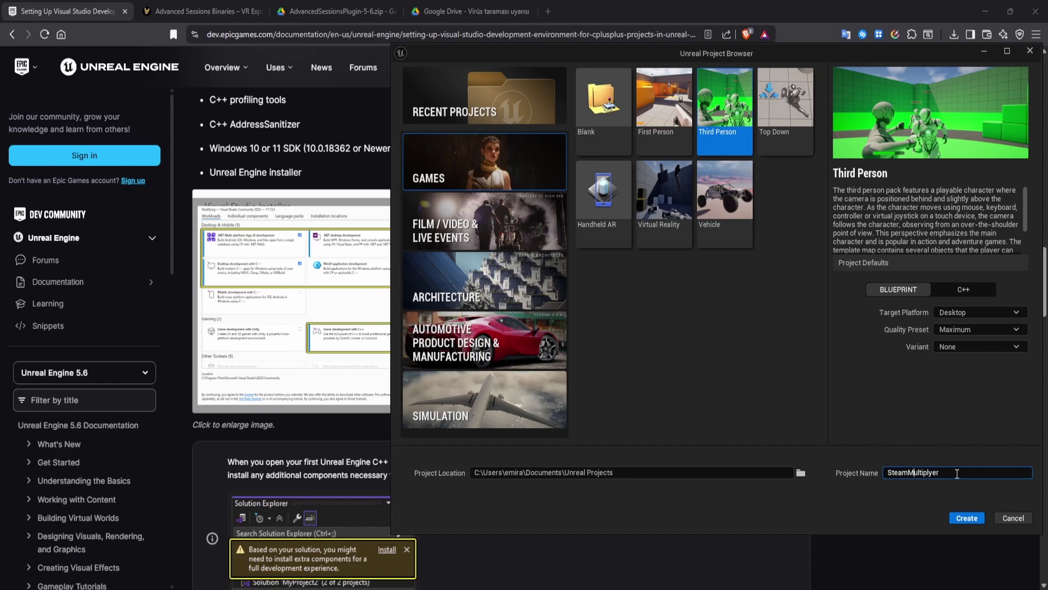
text(a)
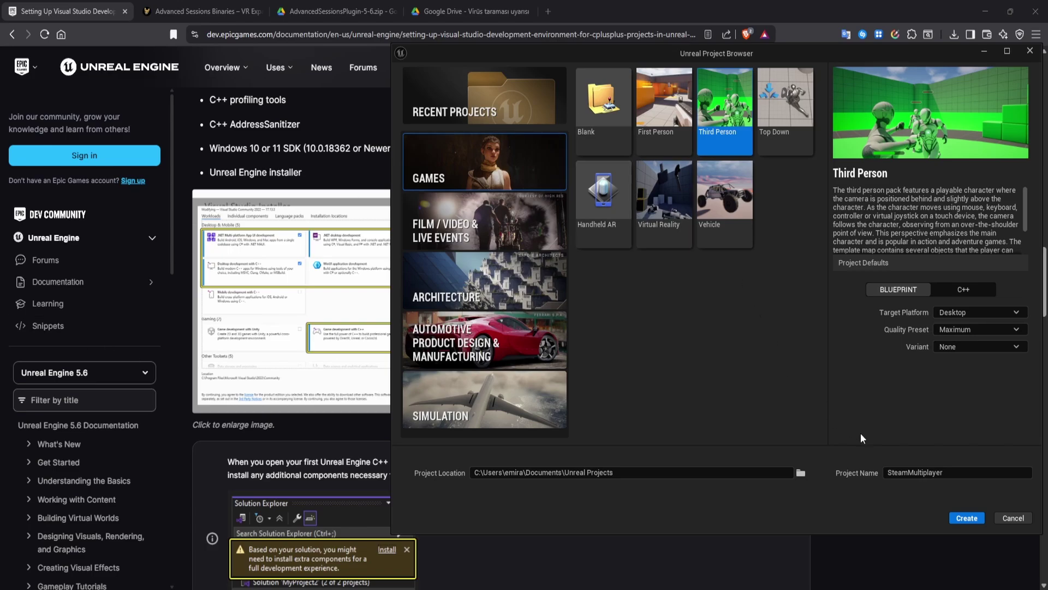
click(968, 519)
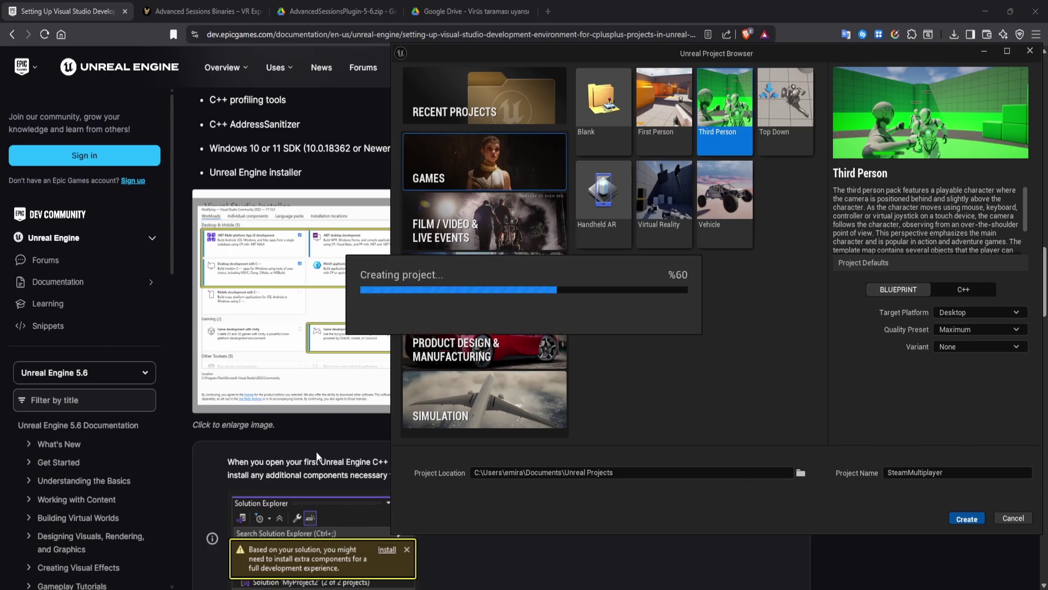
- Enlarge the docs' installer screenshot, then review the Workloads list under Modify for Visual Studio Community 2022
scroll(197, 439, down, 1)
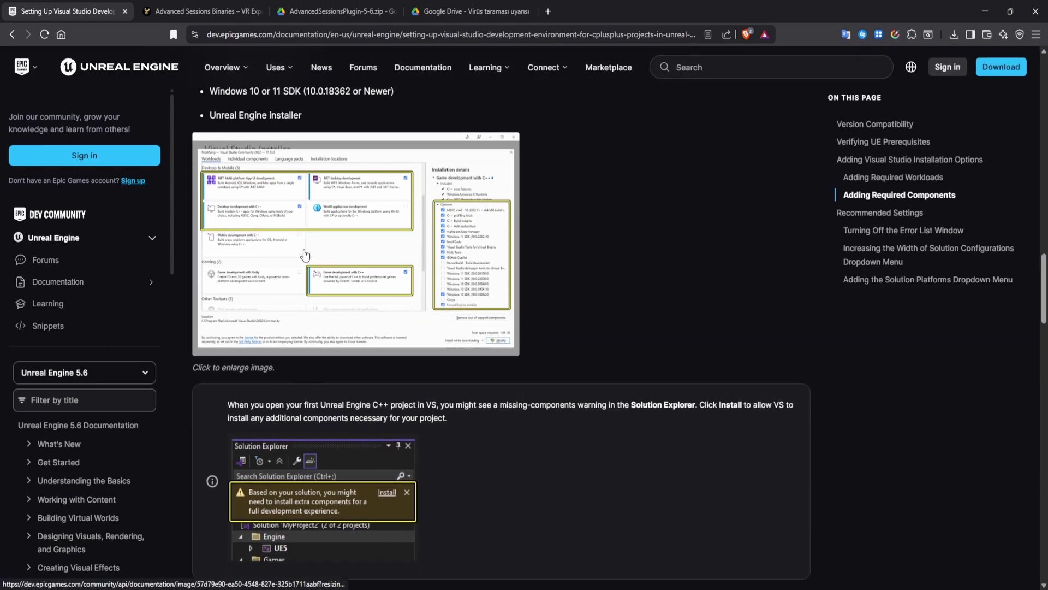
click(454, 184)
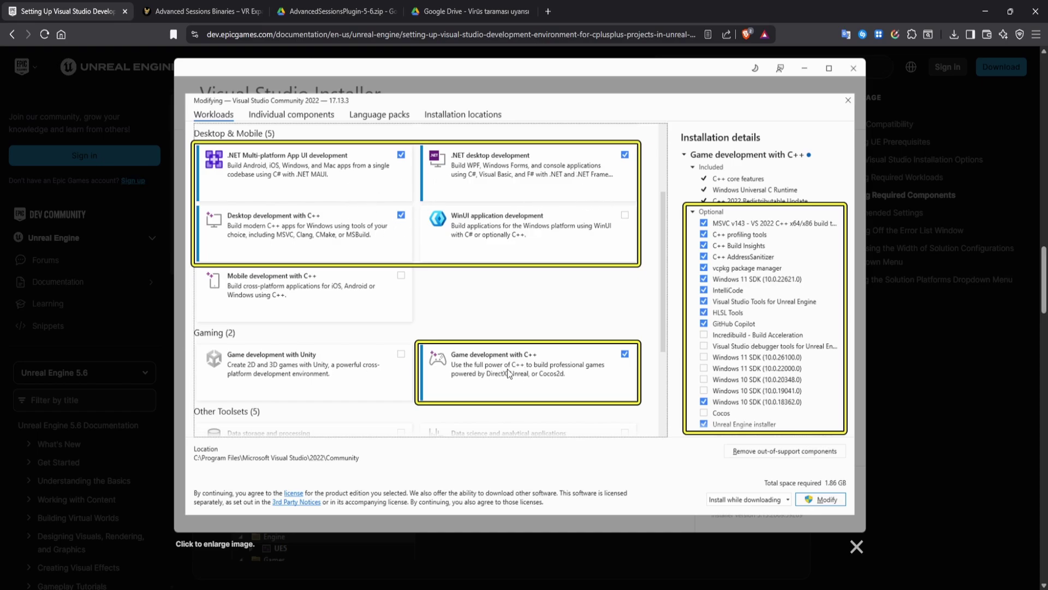
key(alt+Tab)
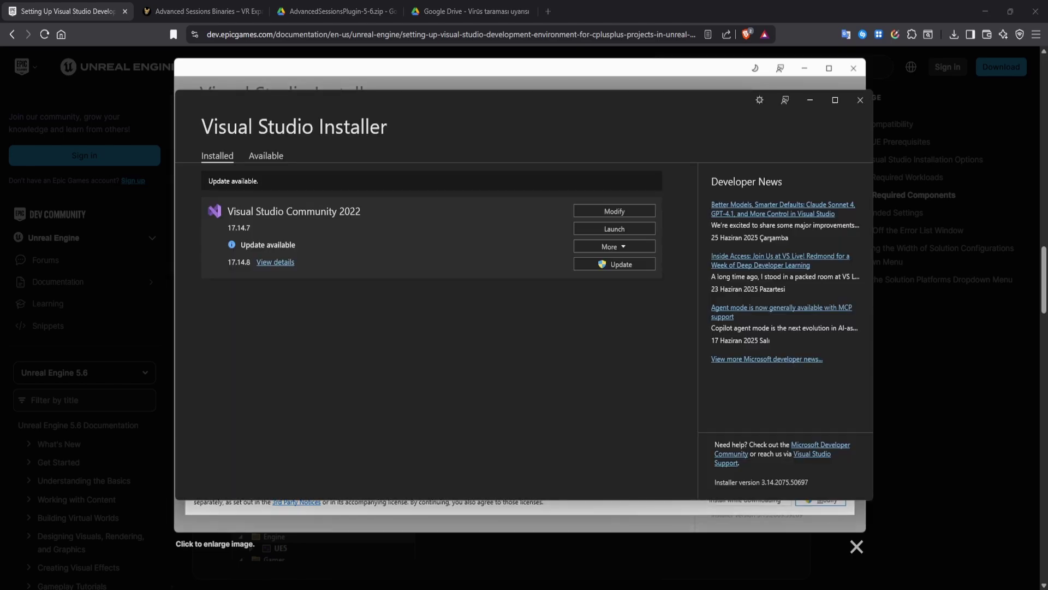
click(614, 212)
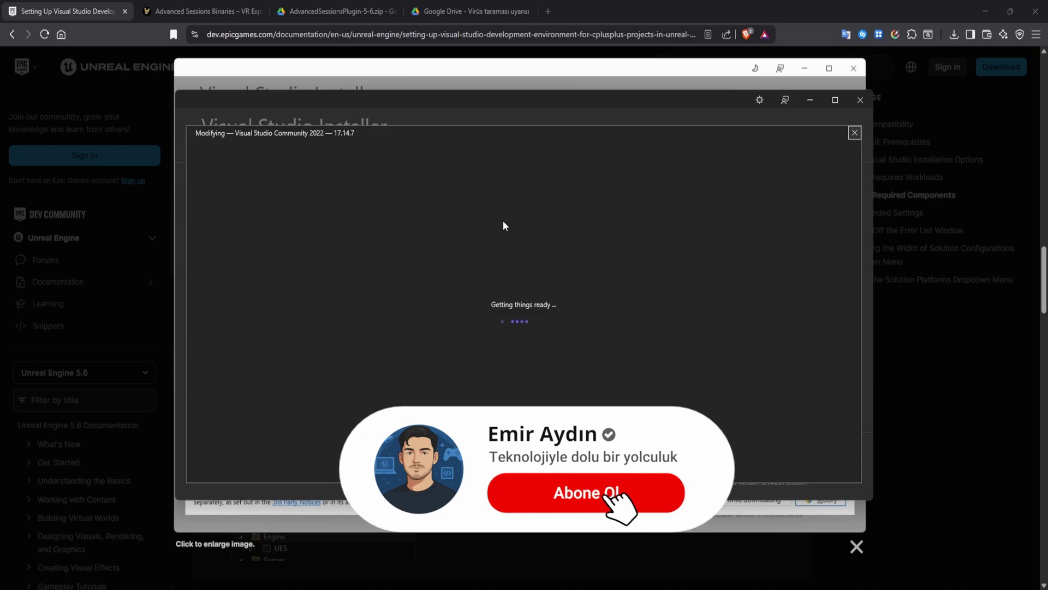
scroll(524, 273, down, 2)
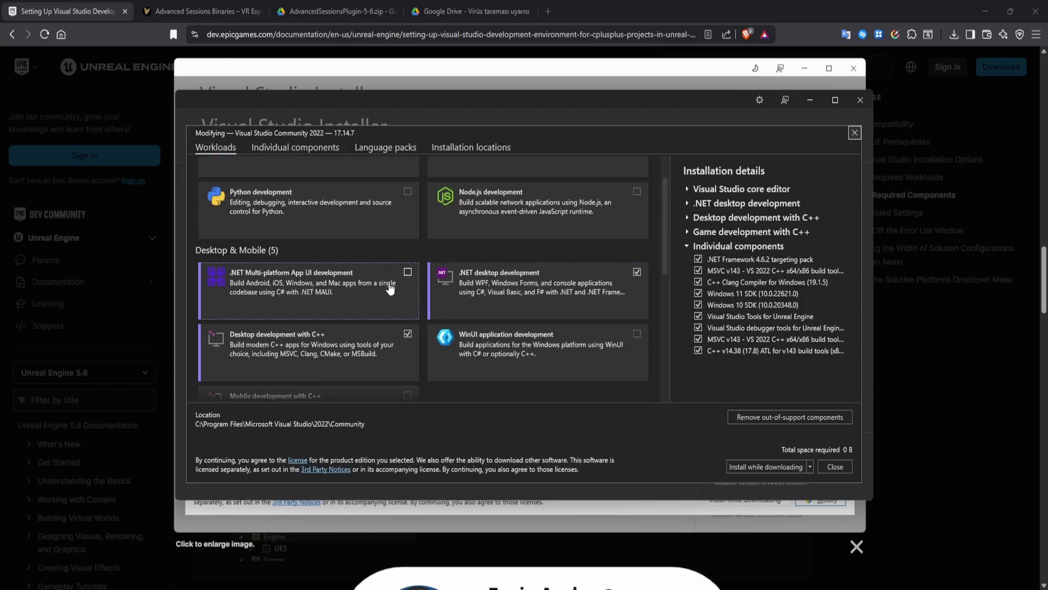
scroll(431, 270, down, 1)
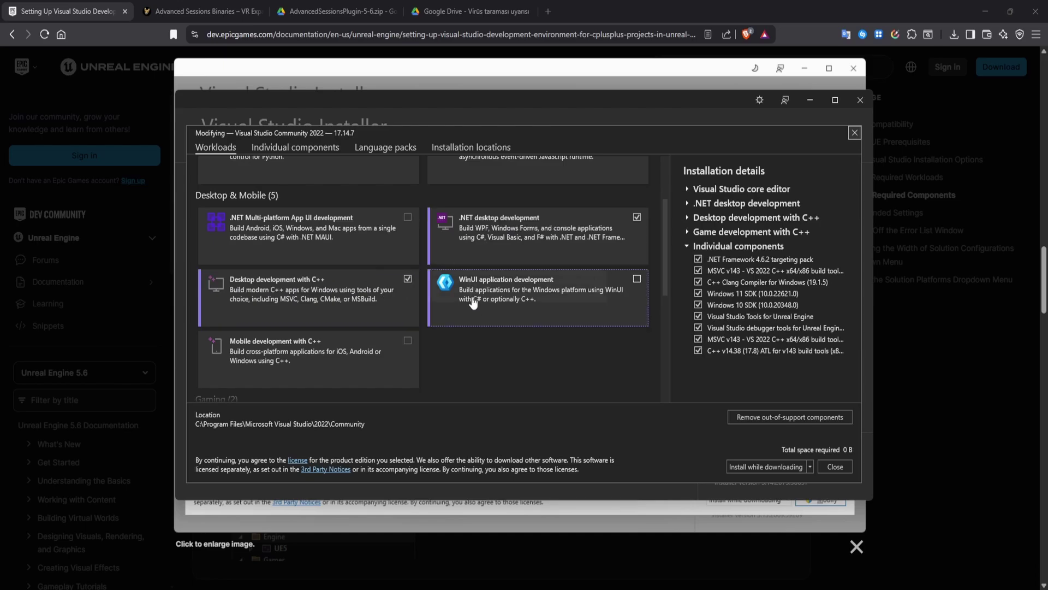
scroll(529, 343, down, 3)
scroll(530, 343, down, 1)
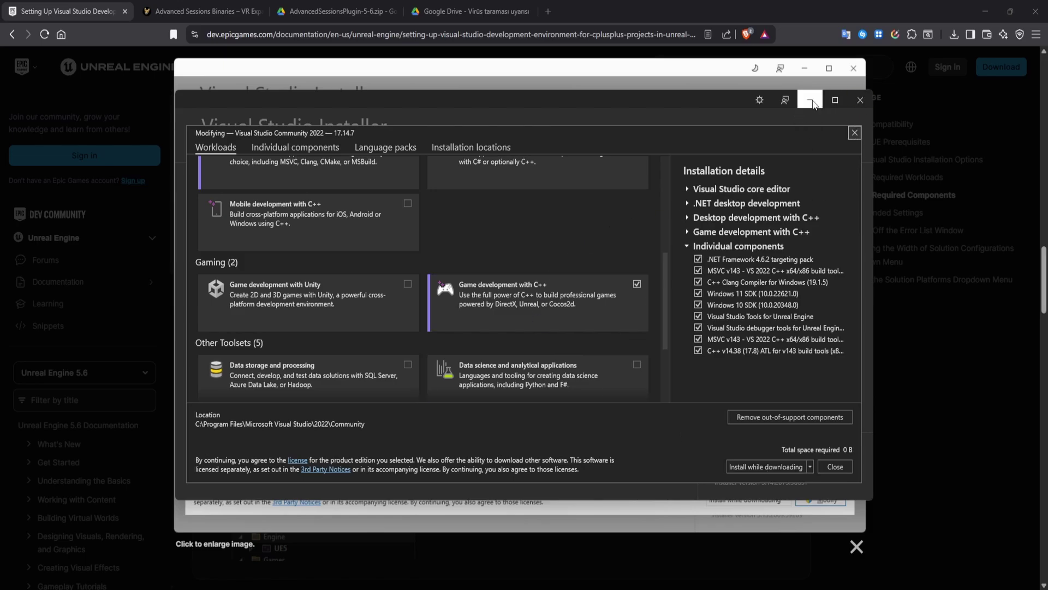
scroll(796, 117, down, 1)
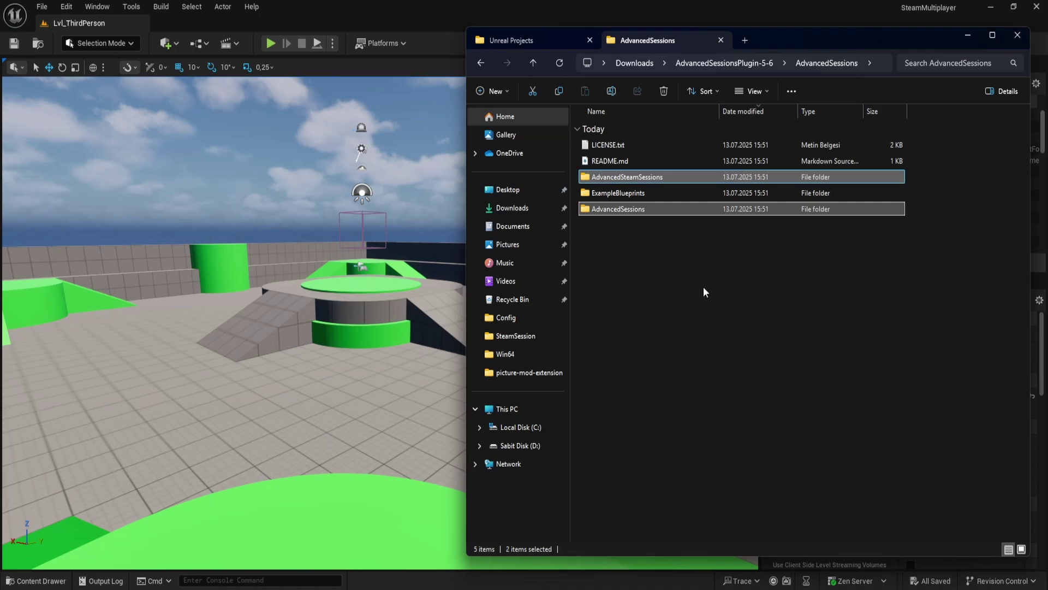
- Create a new folder named Plugins inside the SteamMultiplayer project folder
click(530, 37)
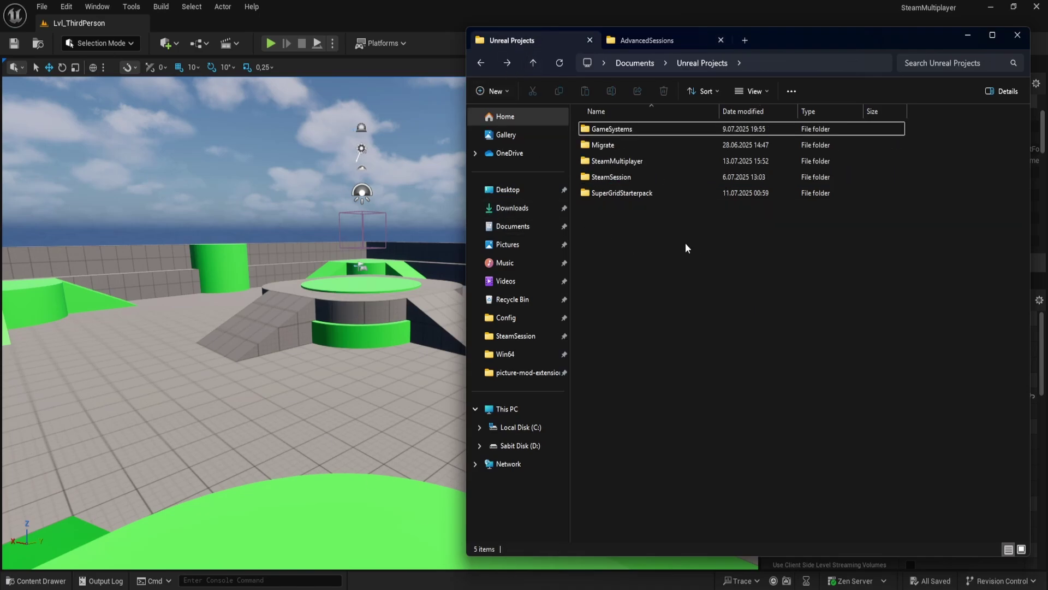
double_click(622, 161)
right_click(633, 251)
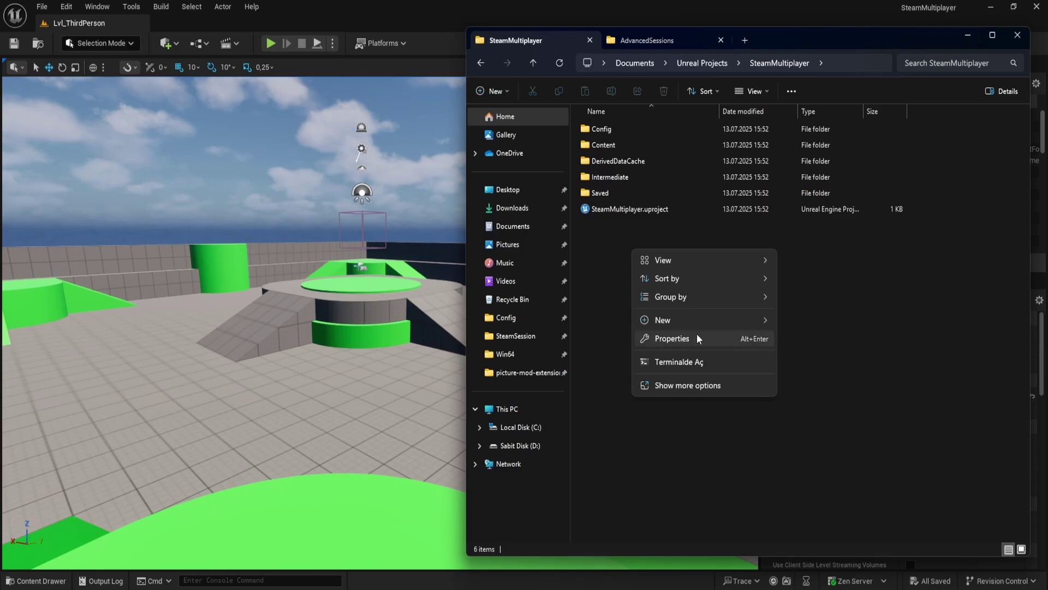
mouse_move(674, 319)
click(809, 323)
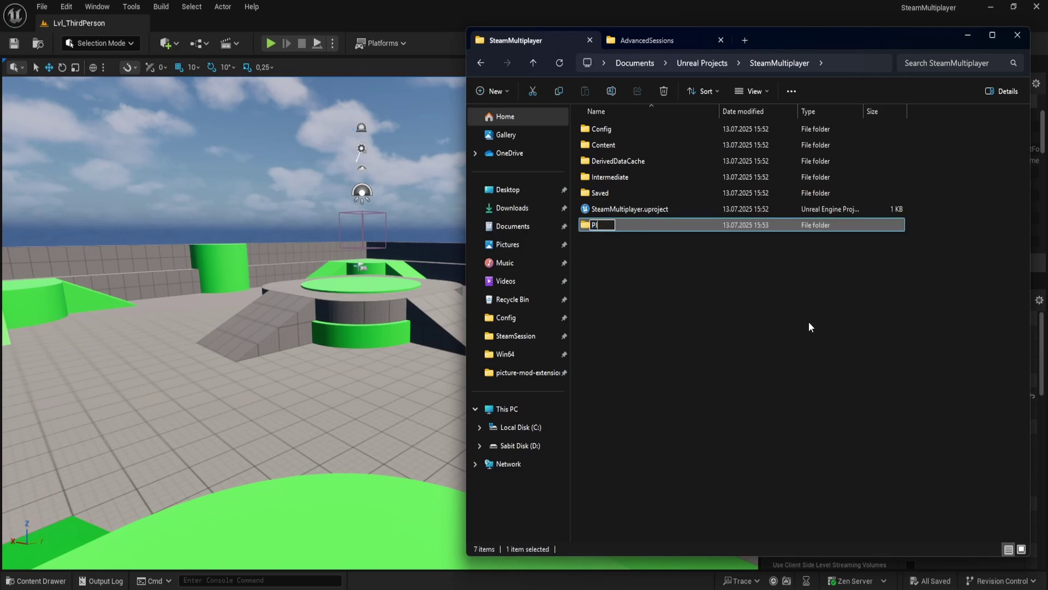
text(Plugib)
key(BackSpace)
text(ns)
key(Return)
key(Return)
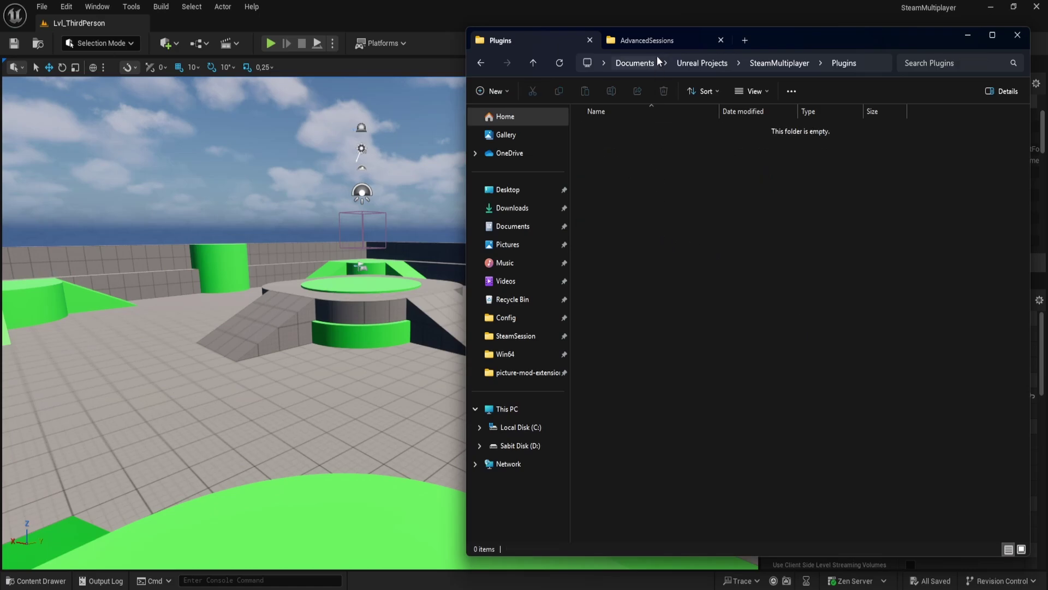
- Paste the AdvancedSteamSessions and AdvancedSessions folders into the Plugins folder
click(661, 38)
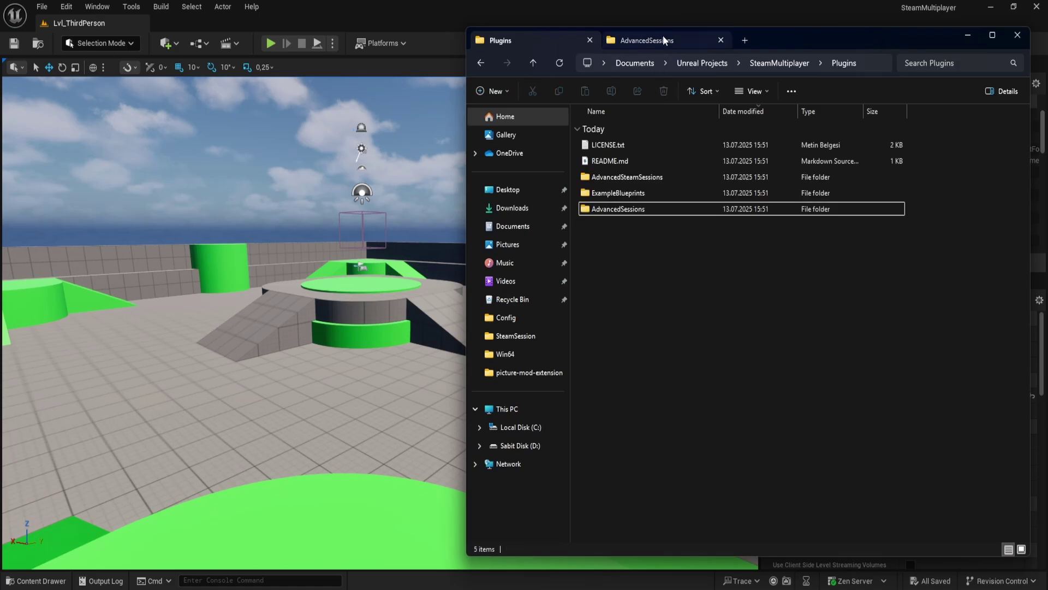
click(630, 176)
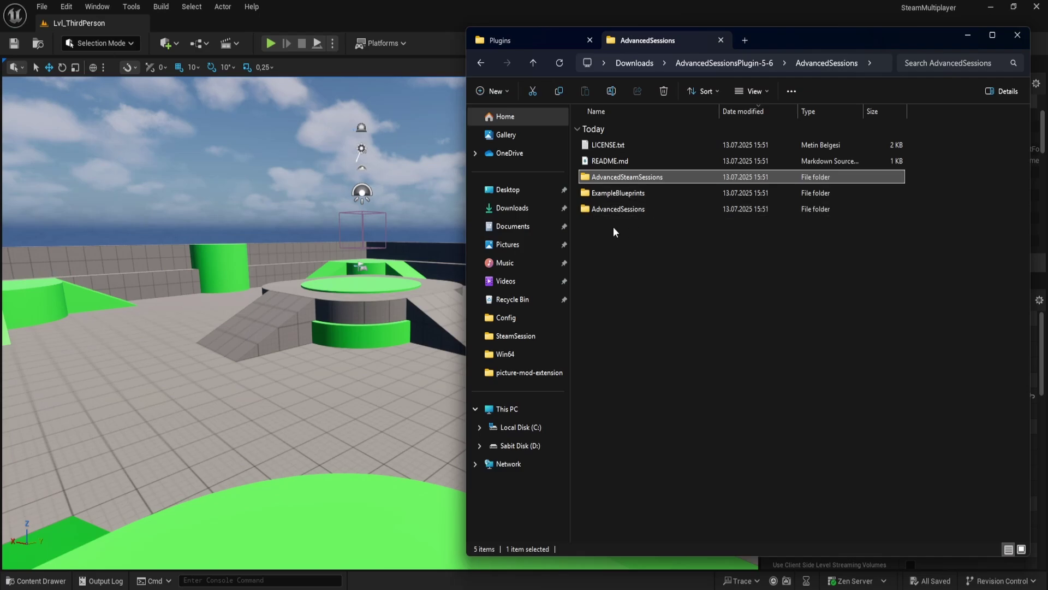
ctrl+click(642, 211)
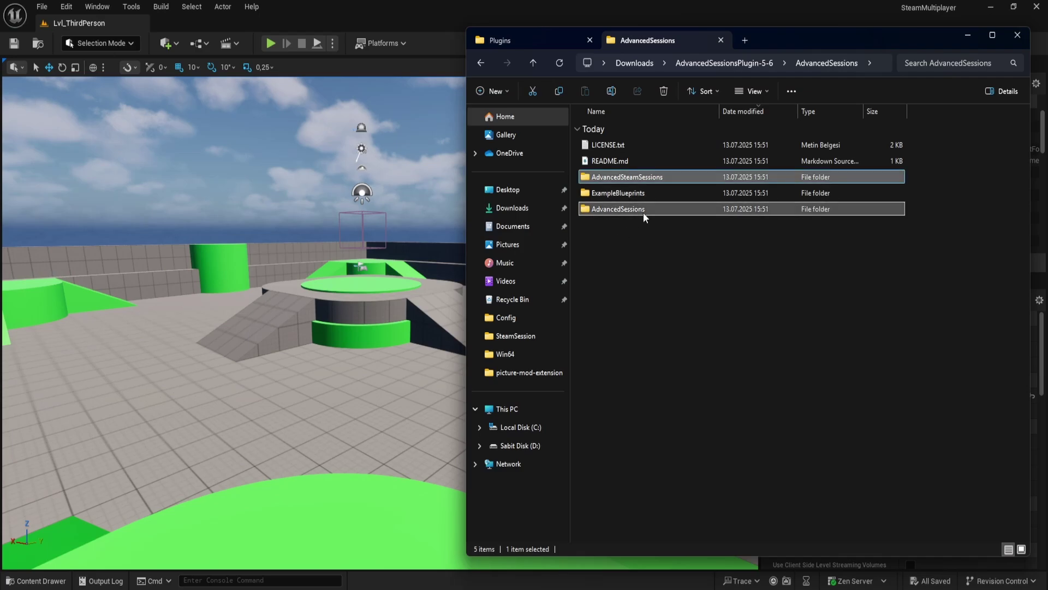
click(529, 44)
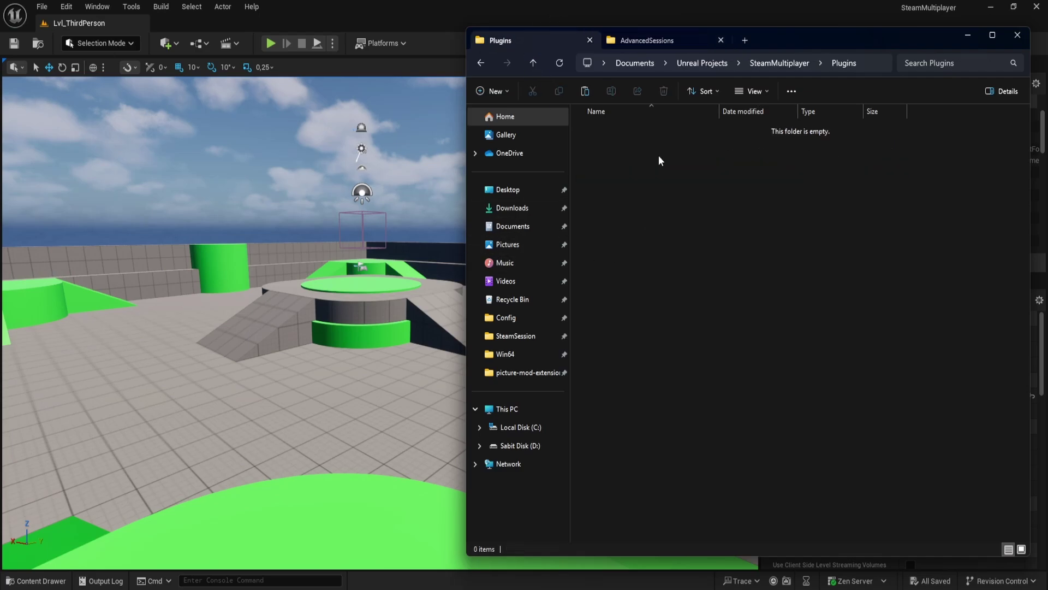
key(ctrl+v)
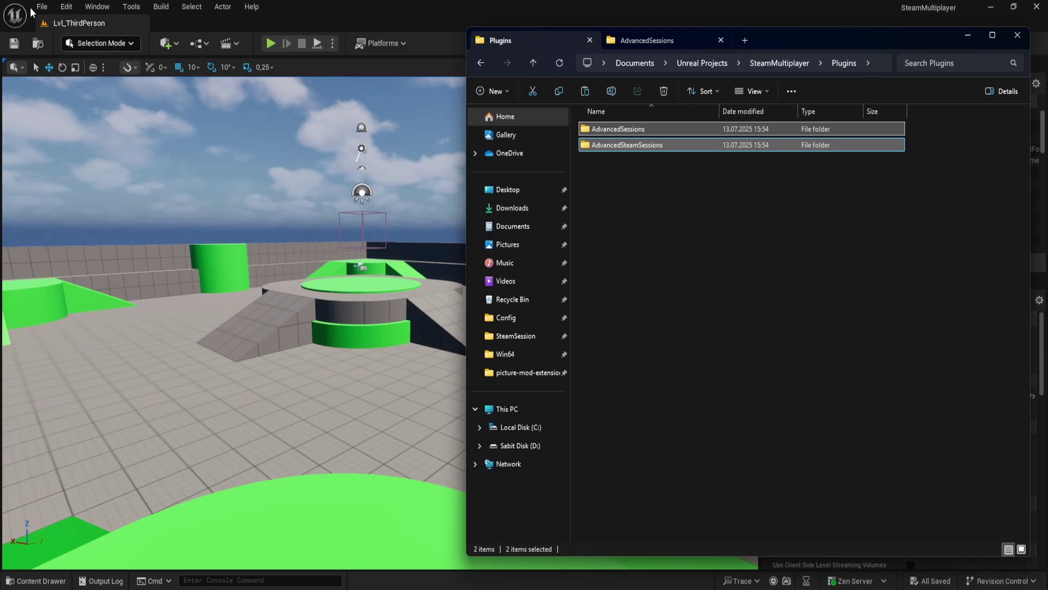
click(66, 6)
- Filter plugins by 'steam', enable Steam Sockets and Online Subsystem Steam, and restart the editor
click(99, 196)
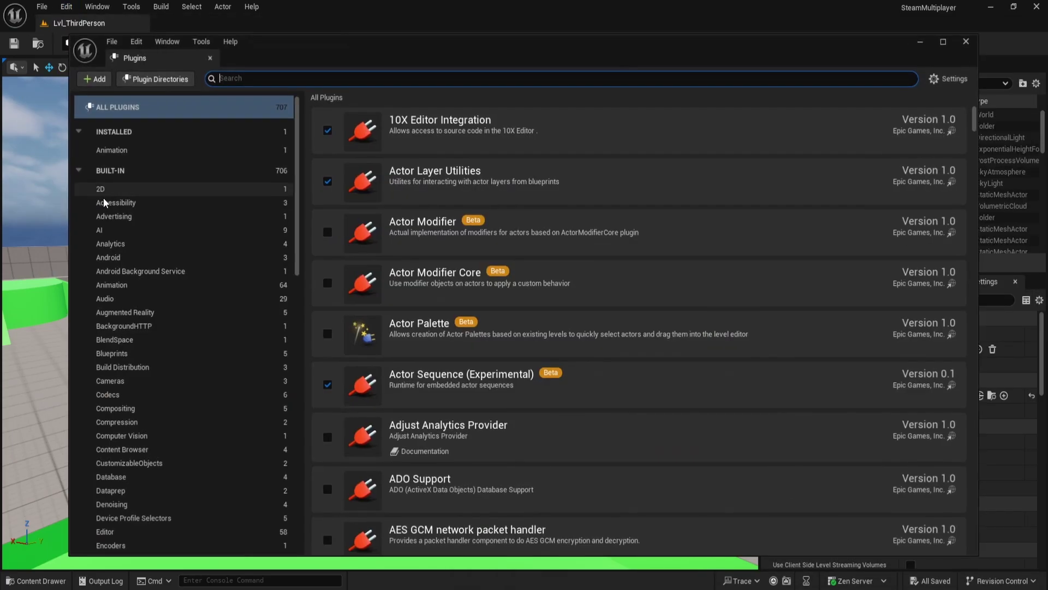
text(stea)
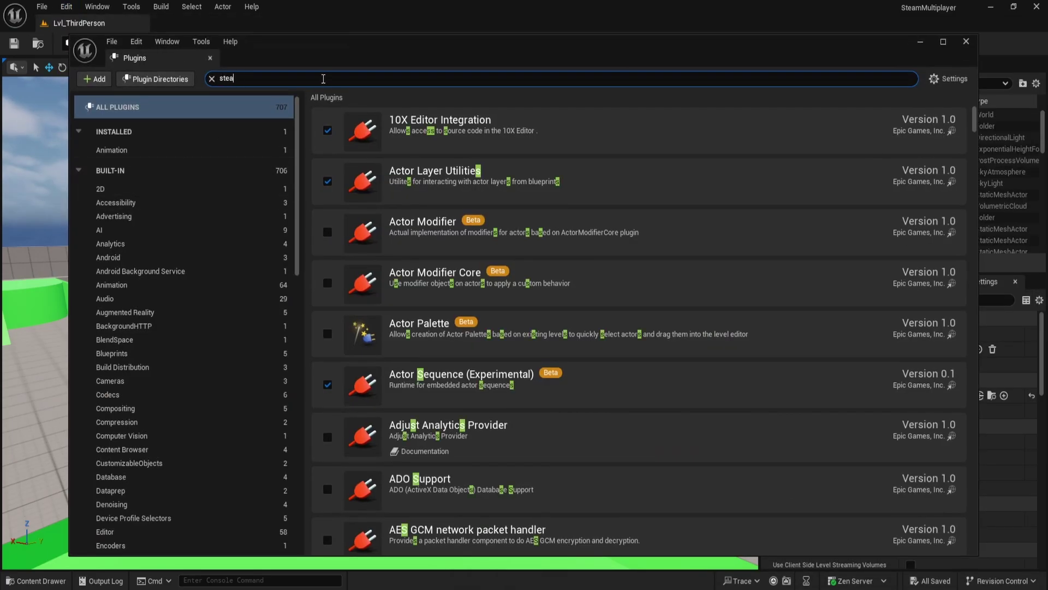
text(m)
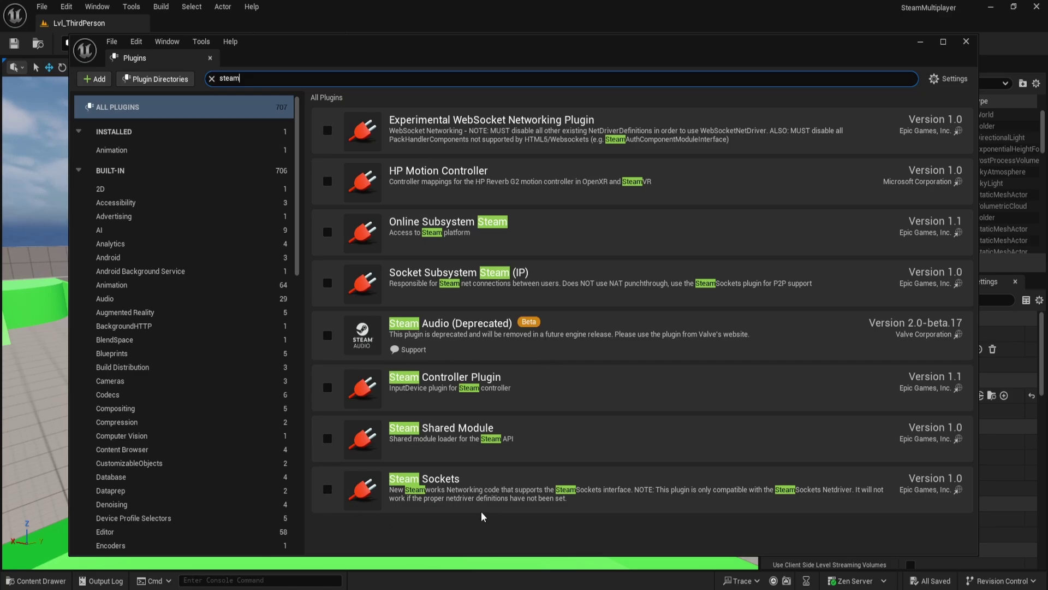
click(328, 490)
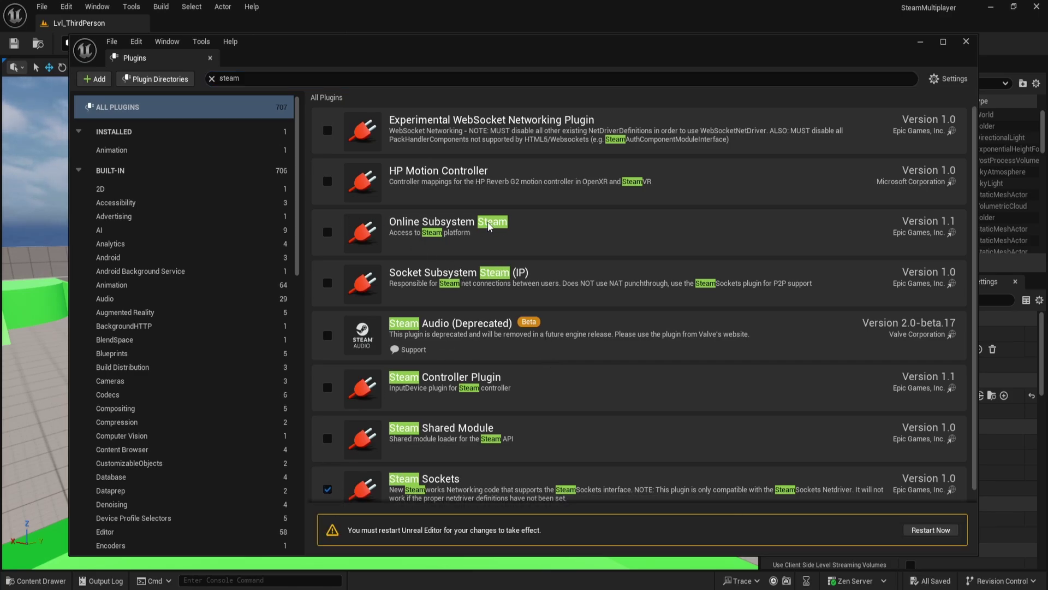
click(327, 232)
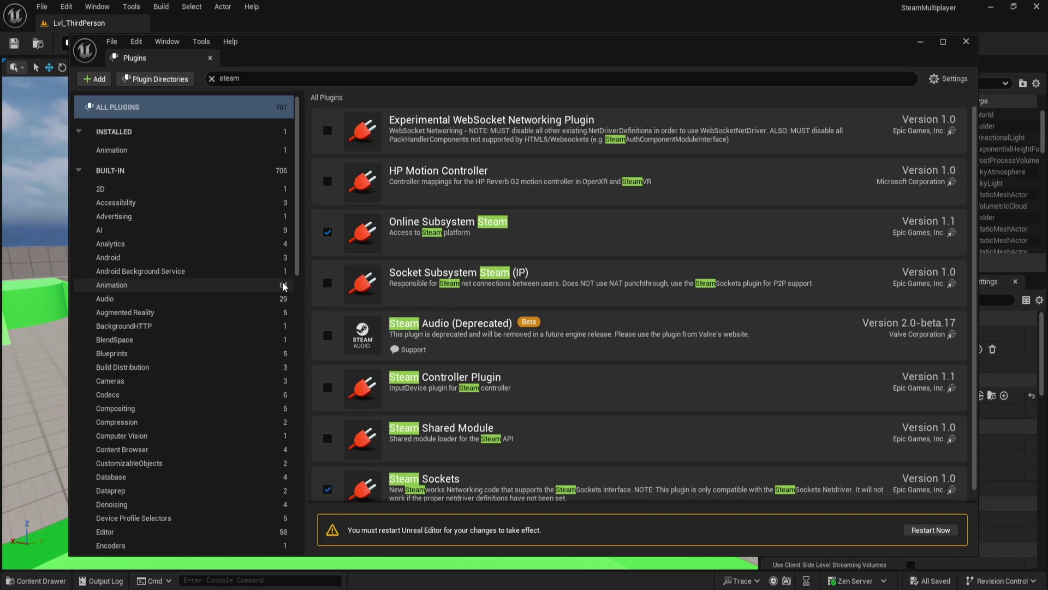
click(939, 530)
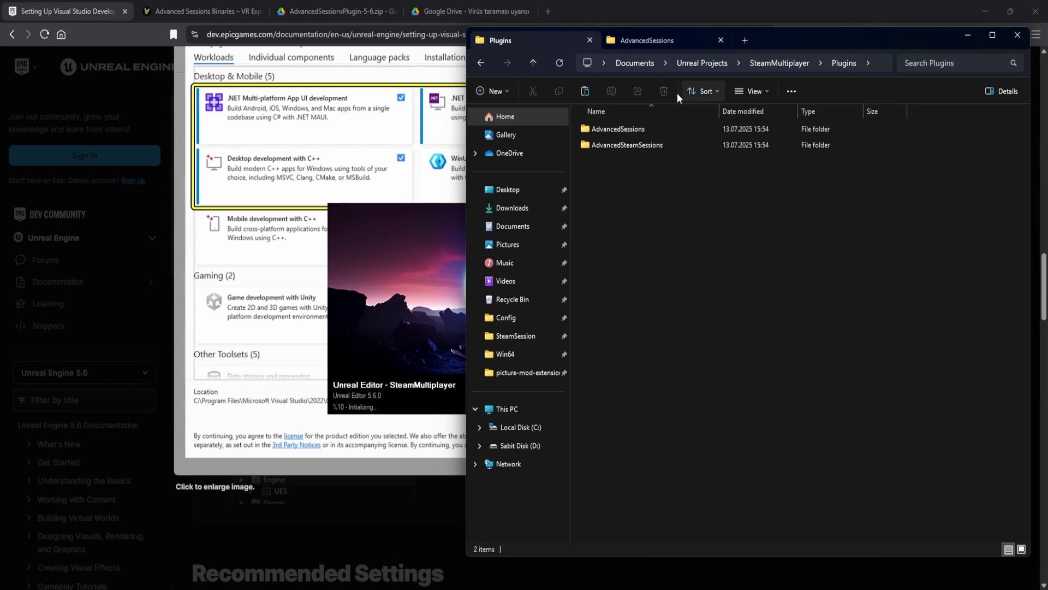
- Open DefaultEngine.ini from SteamSession's Config folder and move its window aside
click(719, 149)
key(BackSpace)
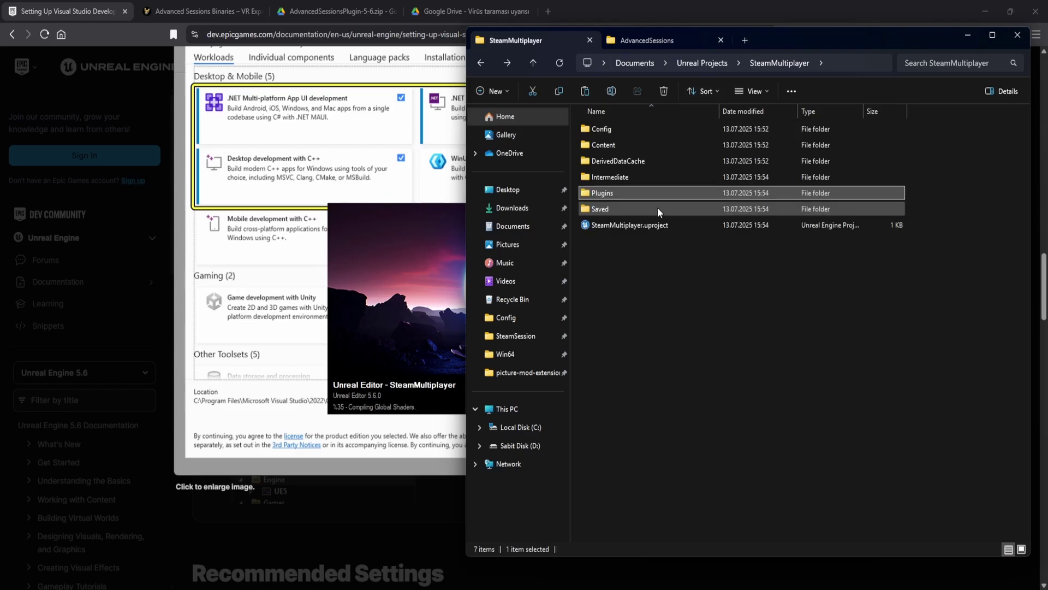
key(BackSpace)
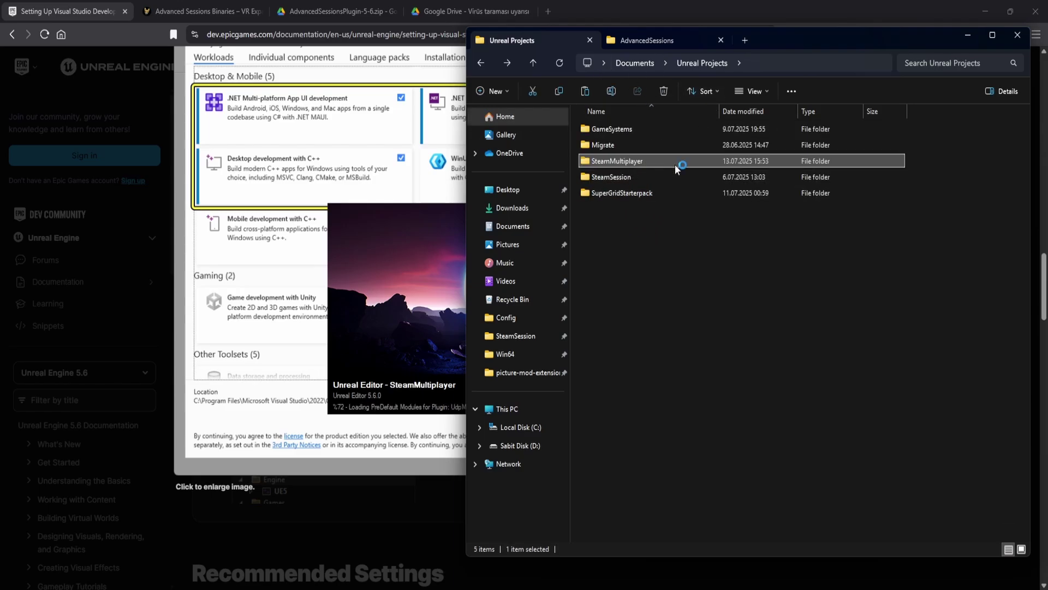
double_click(642, 177)
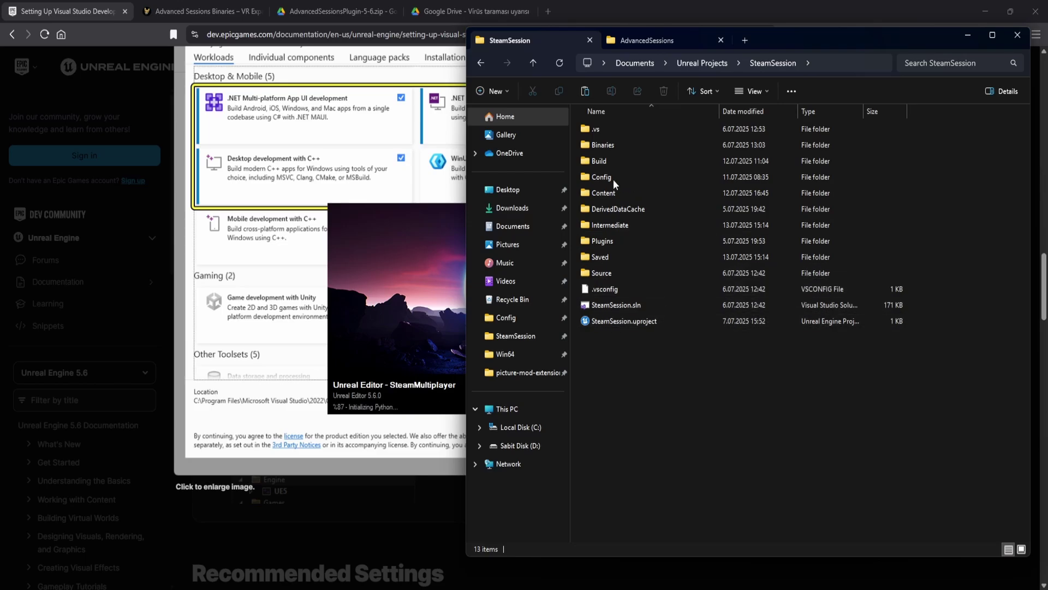
double_click(611, 177)
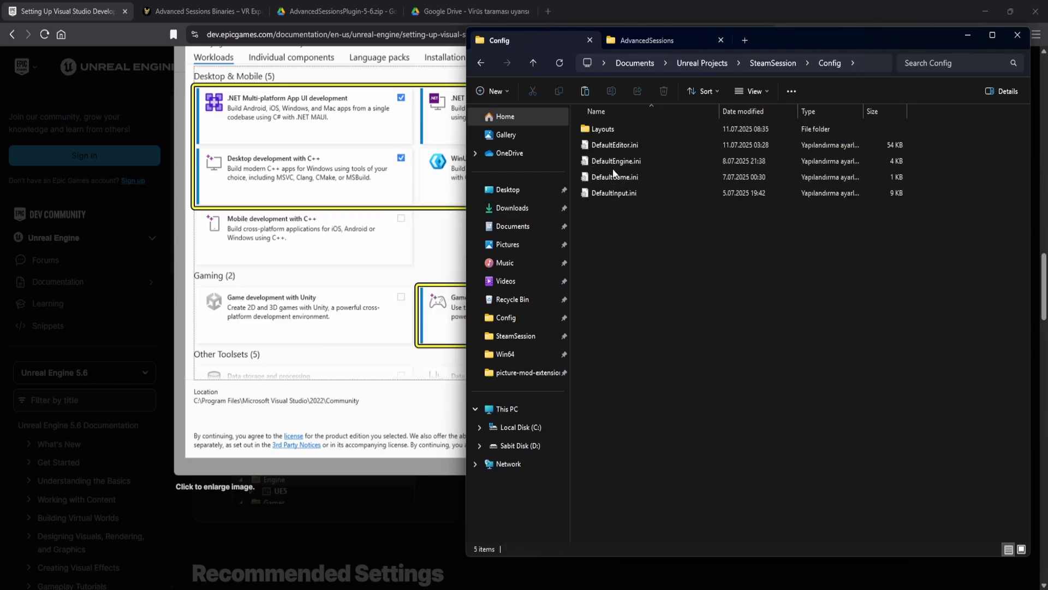
double_click(627, 160)
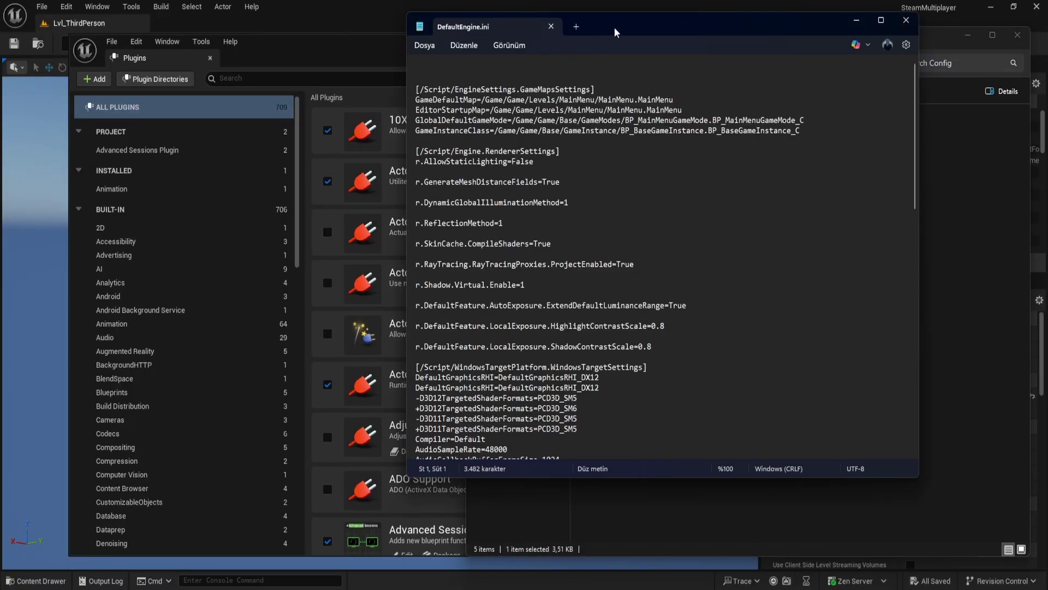
mouse_move(644, 31)
mouse_down()
mouse_move(510, 70)
mouse_move(852, 73)
mouse_up()
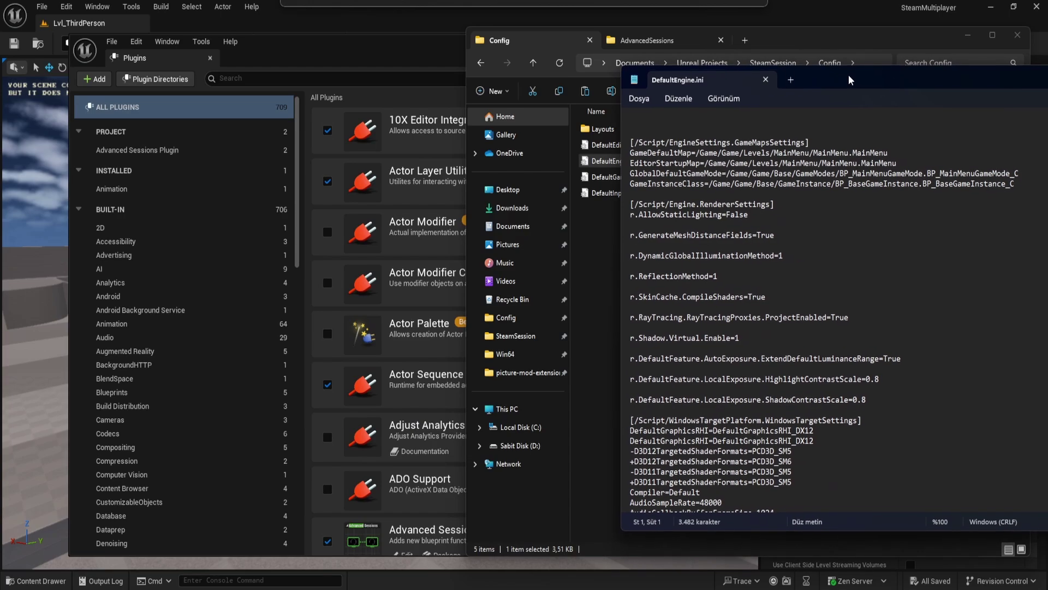
- Open DefaultEngine.ini from SteamMultiplayer's Config folder
click(600, 246)
key(alt+Left)
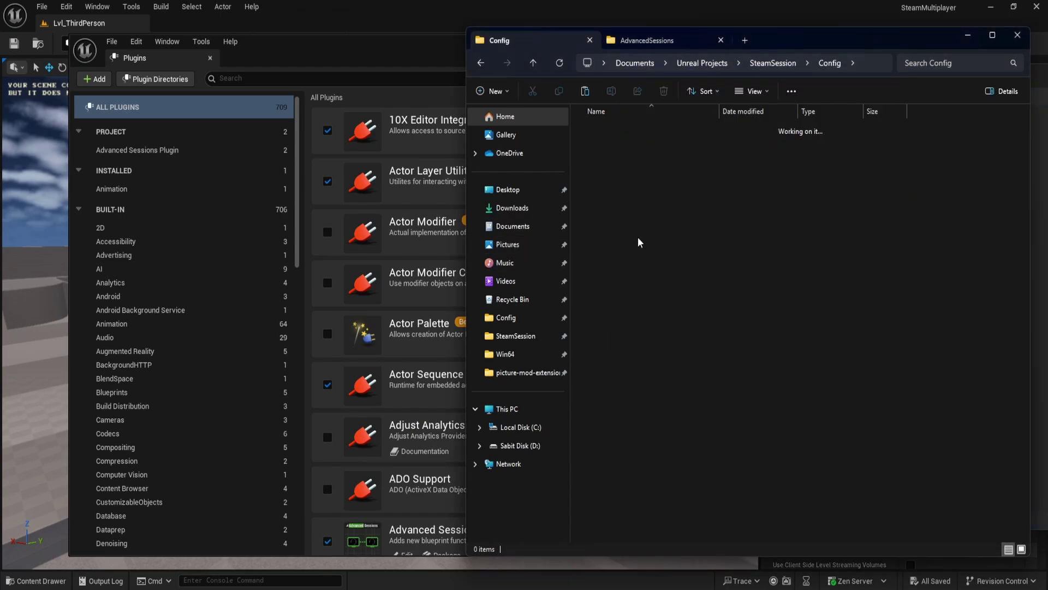
key(alt+Left)
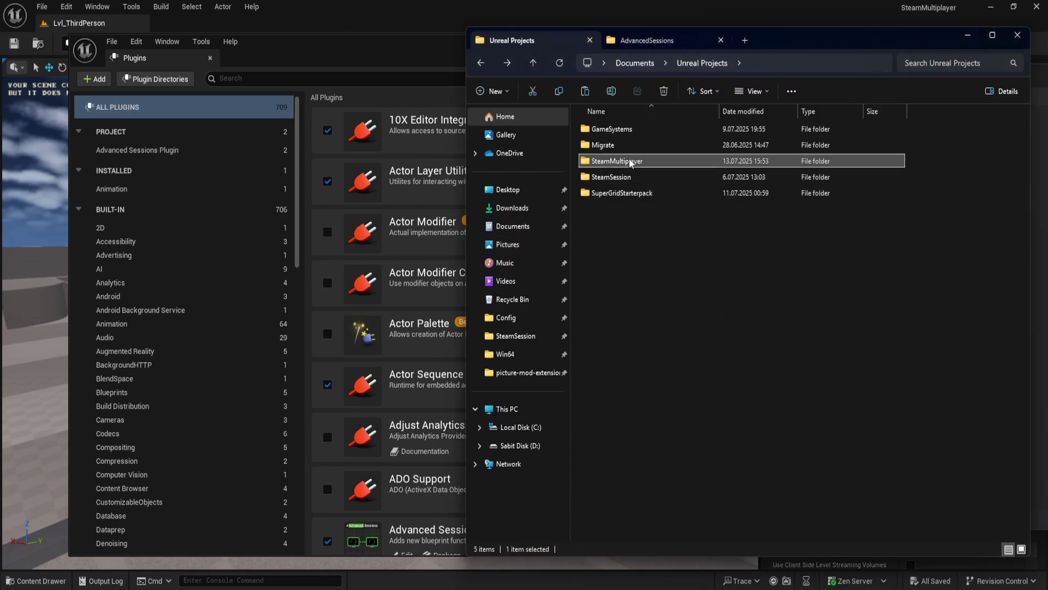
double_click(633, 161)
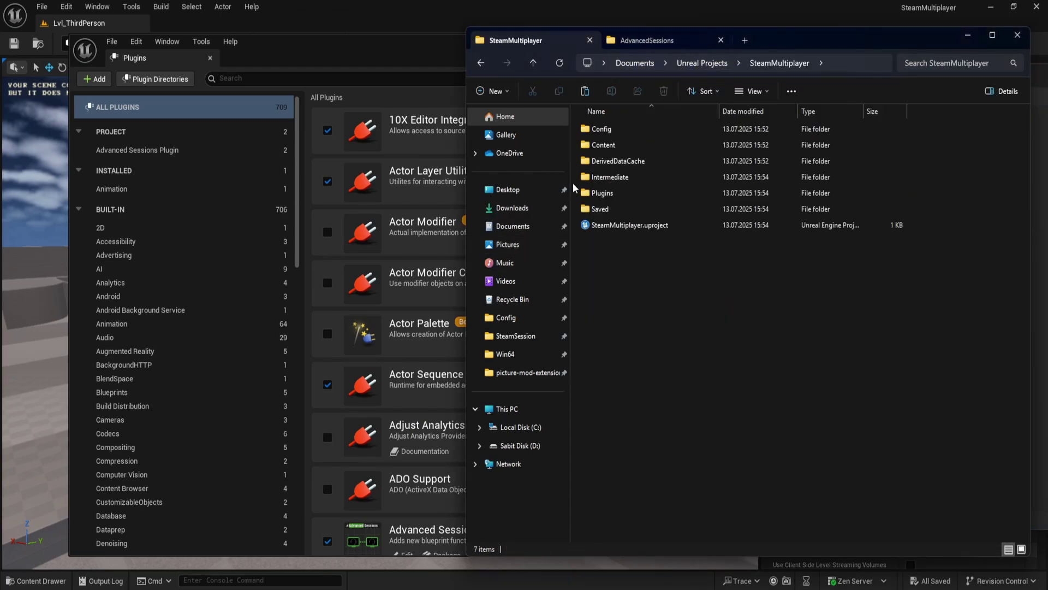
double_click(606, 130)
double_click(625, 161)
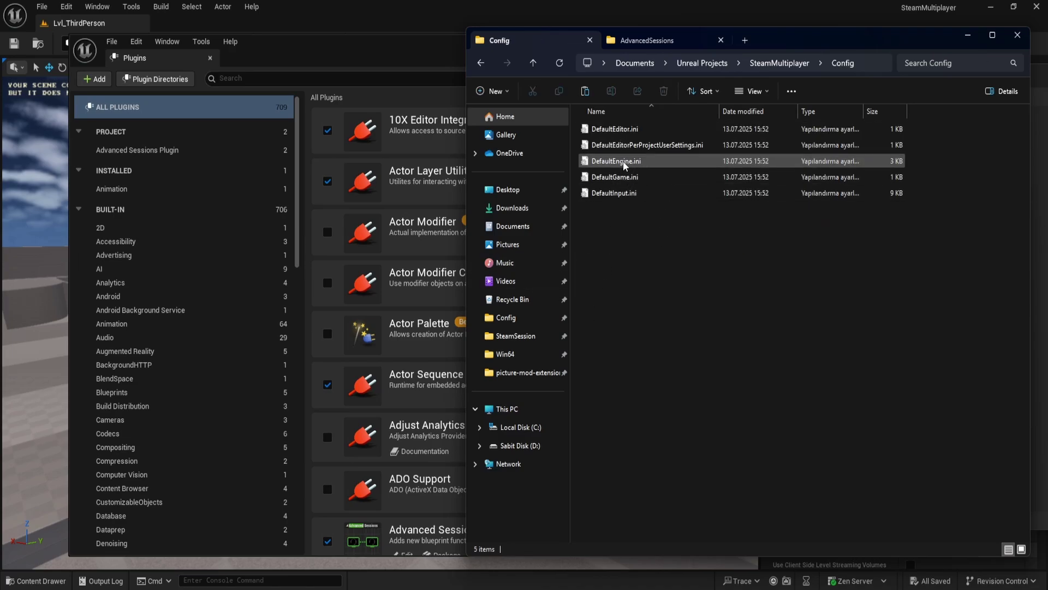
- Copy the Steam settings block from SteamSession's DefaultEngine.ini to the end of SteamMultiplayer's DefaultEngine.ini
mouse_move(809, 78)
mouse_down()
mouse_move(343, 130)
mouse_move(341, 38)
mouse_up()
scroll(393, 393, down, 15)
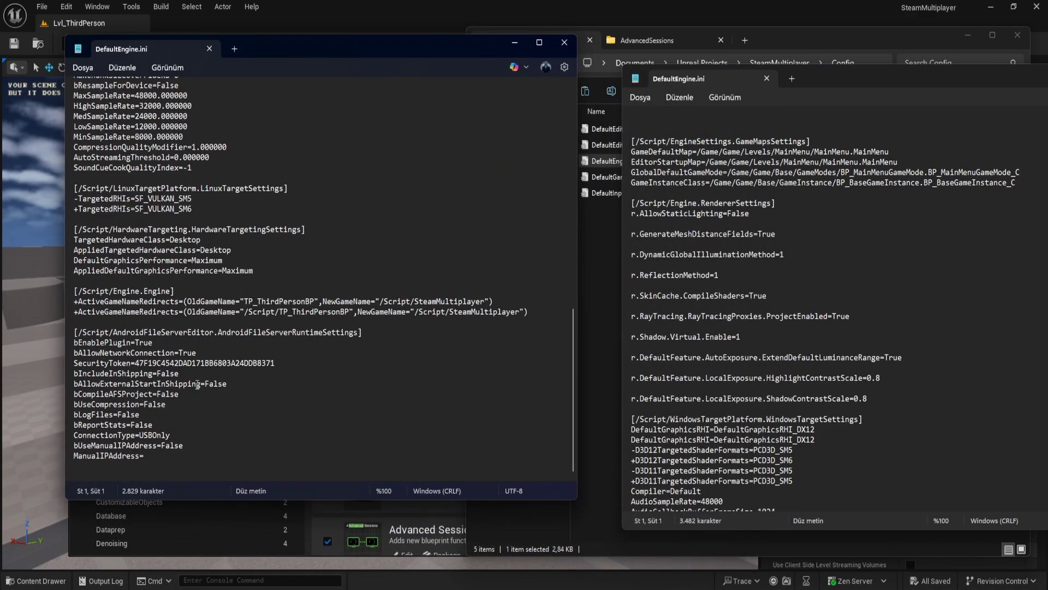
scroll(803, 340, down, 5)
scroll(803, 340, down, 10)
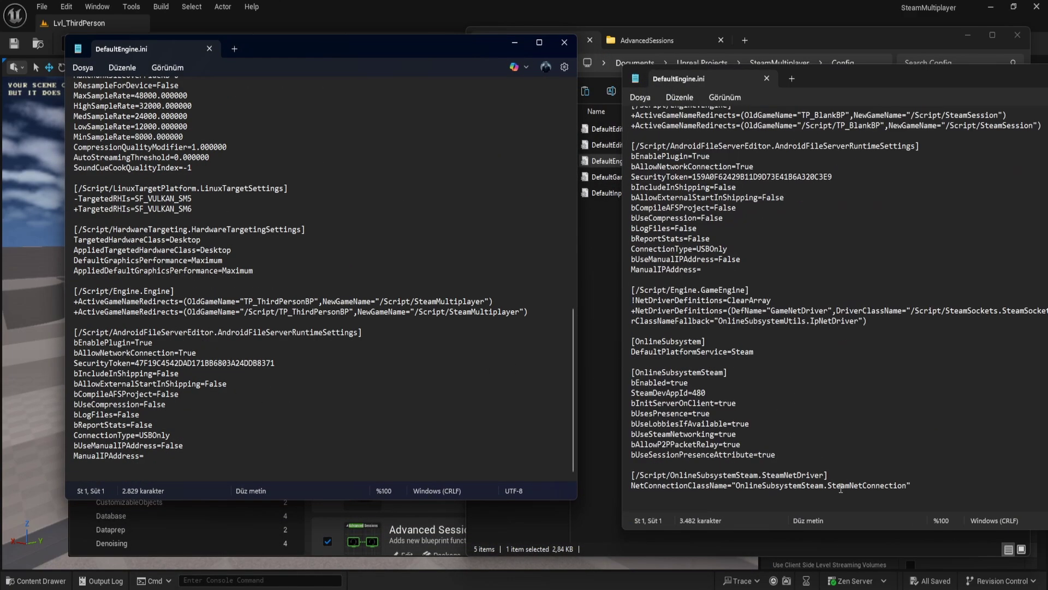
drag(919, 482, 629, 290)
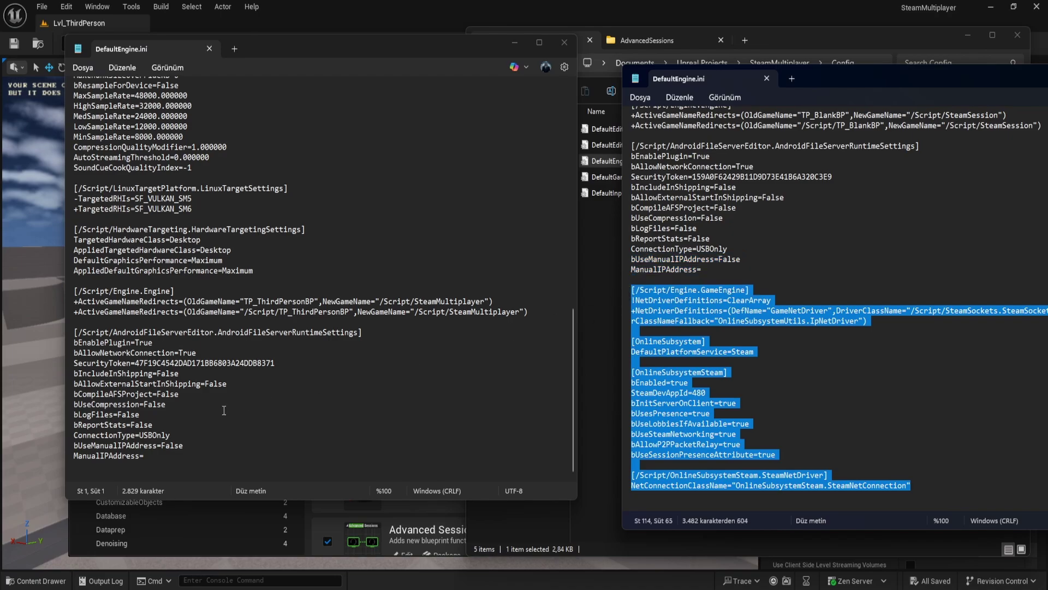
click(168, 462)
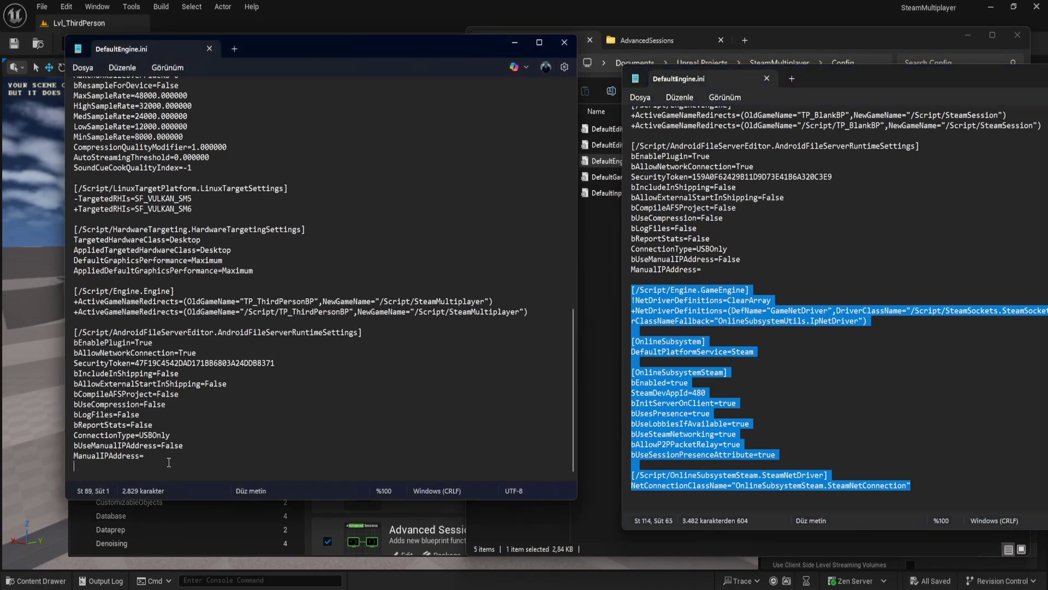
key(Return)
text([/Script/Engine.GameEngine] !NetDriverDefinitions=ClearArray +NetDriverDefinitions=(DefName="GameNetDriver",DriverClassName="/Script/SteamSockets.SteamSocketsNetDriver",DriverClassNameFallback="OnlineSubsystemUtils.IpNetDriver")  [OnlineSubsystem] DefaultPlatformService=Steam  [OnlineSubsystemSteam] bEnabled=true SteamDevAppId=480 bInitServerOnClient=true bUsesPresence=true bUseLobbiesIfAvailable=true bUseSteamNetworking=true bAllowP2PPacketRelay=true bUseSessionPresenceAttribute=true  [/Script/OnlineSubsystemSteam.SteamNetDriver] NetConnectionClassName="OnlineSubsystemSteam.SteamNetConnection")
- Review the pasted block's [OnlineSubsystem] lines, OnlineSubsystemSteam options and SteamDevAppId=480 line
scroll(131, 361, down, 1)
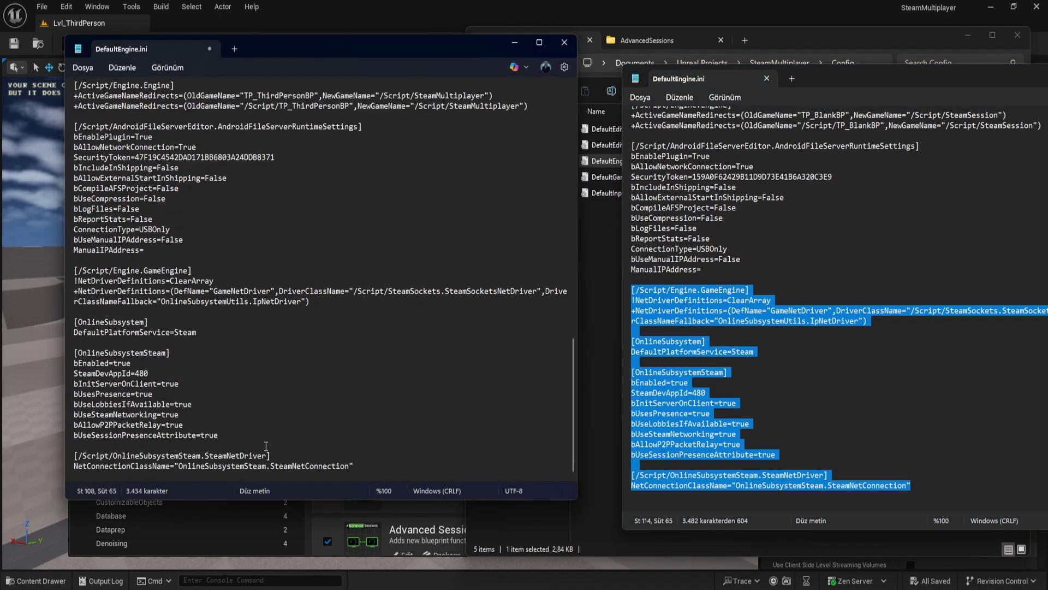
drag(387, 465, 70, 271)
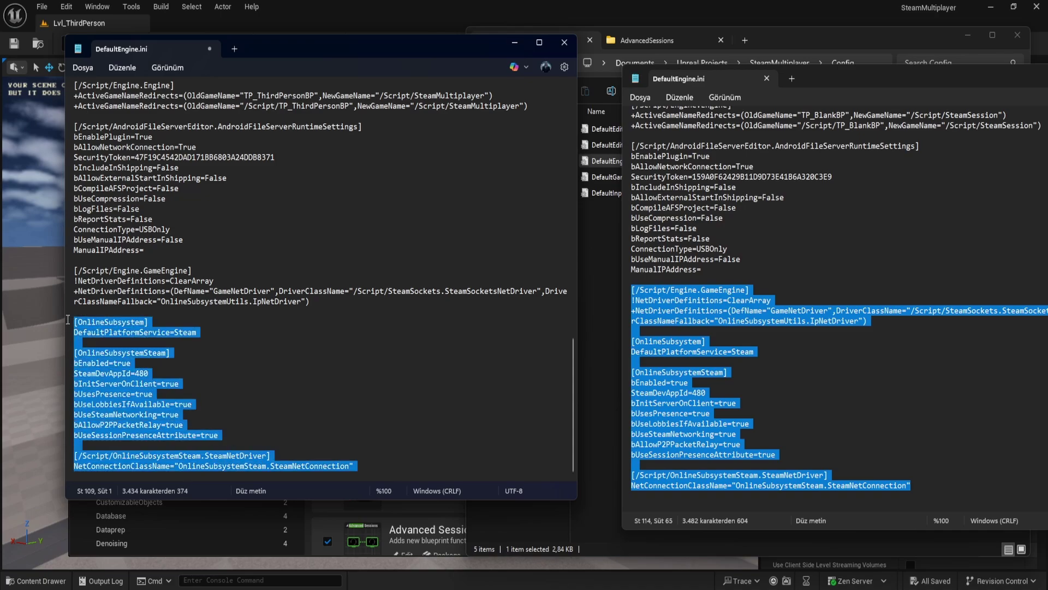
click(293, 293)
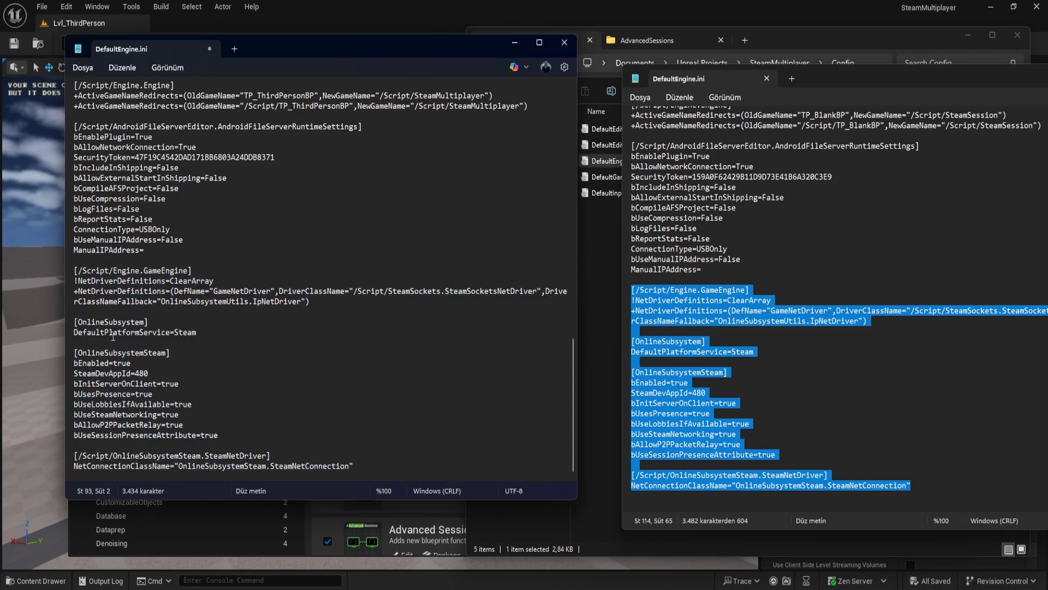
drag(222, 334, 47, 318)
click(258, 353)
drag(245, 433, 76, 373)
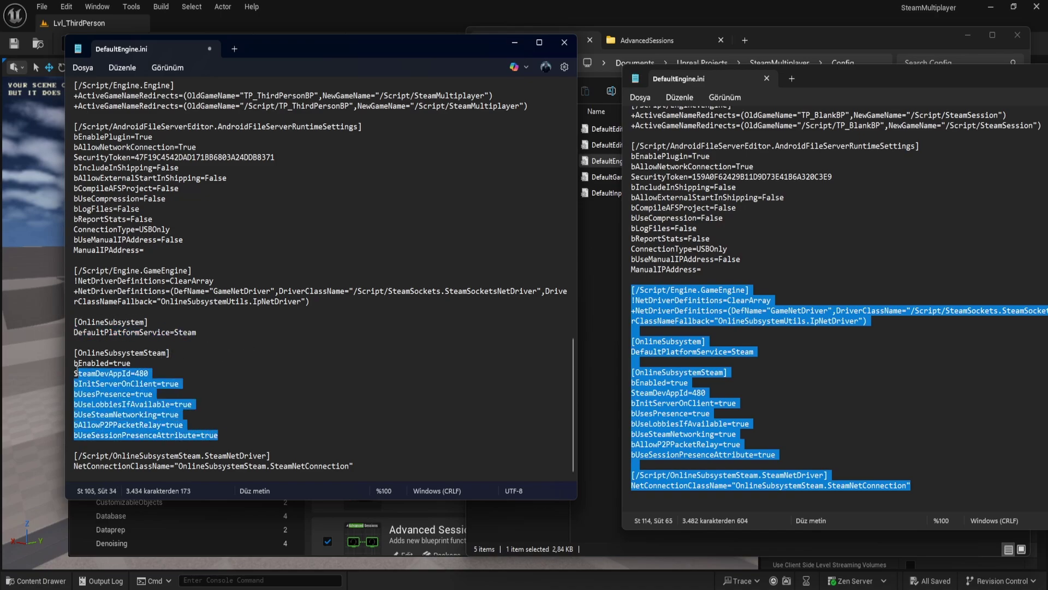
click(176, 376)
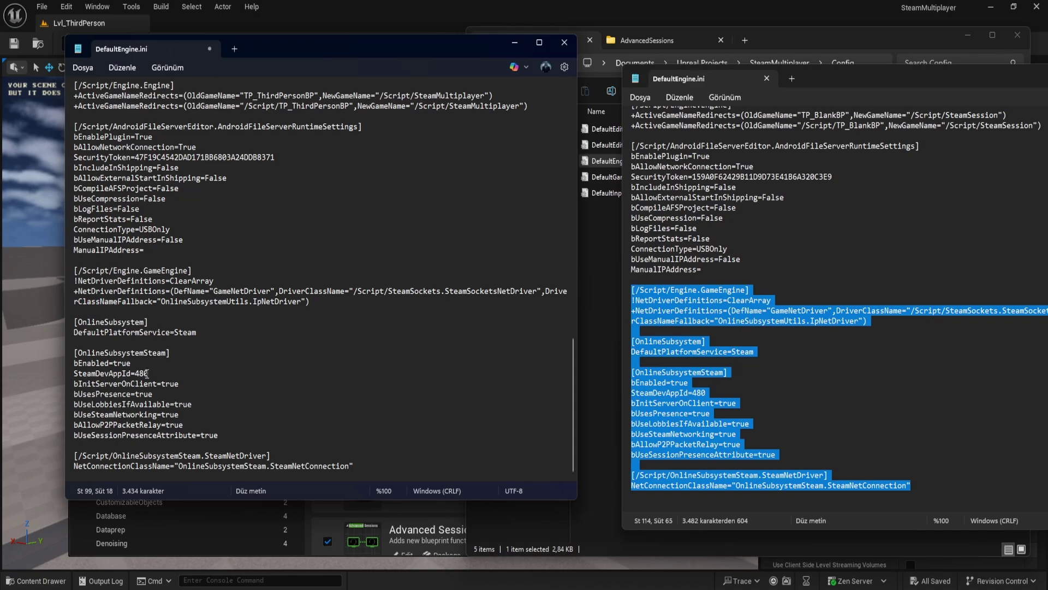
drag(163, 373, 76, 372)
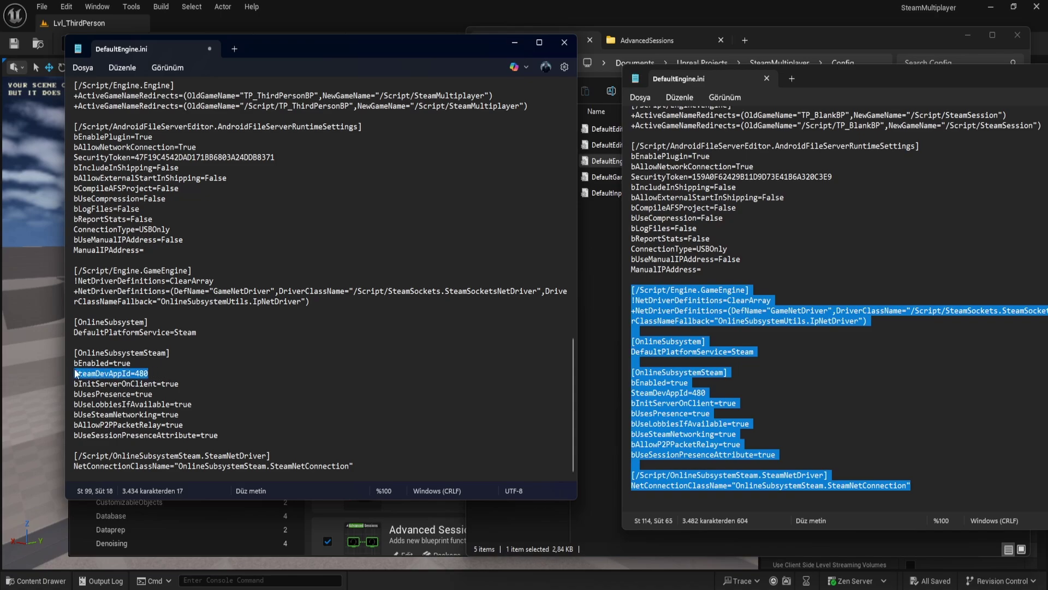
click(163, 373)
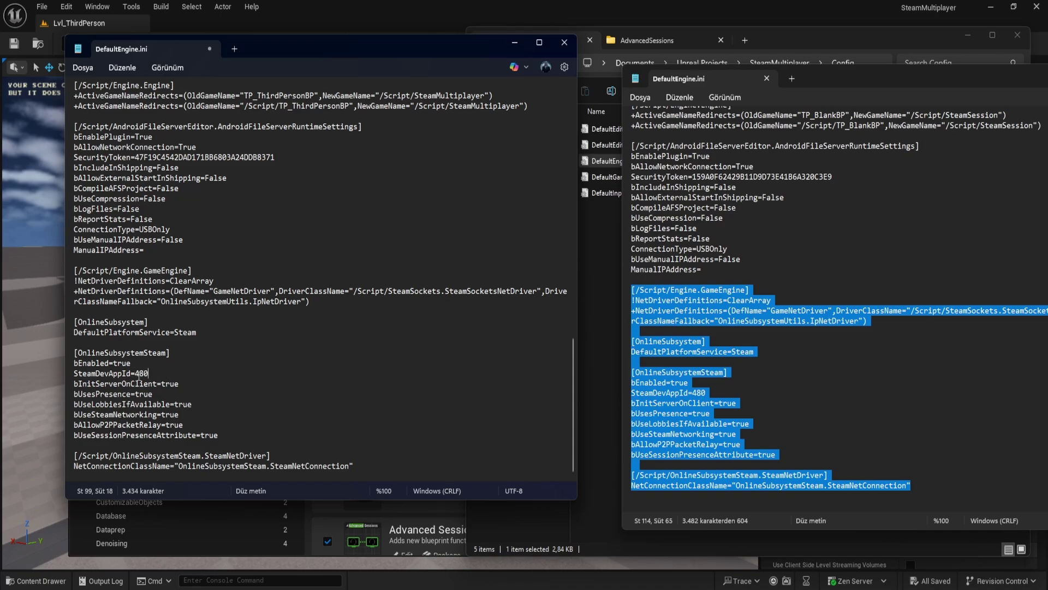
- Check the 480 app id value, the bUseSteamNetworking line and the SteamNetDriver section
drag(136, 373, 164, 372)
drag(323, 405, 312, 421)
click(240, 382)
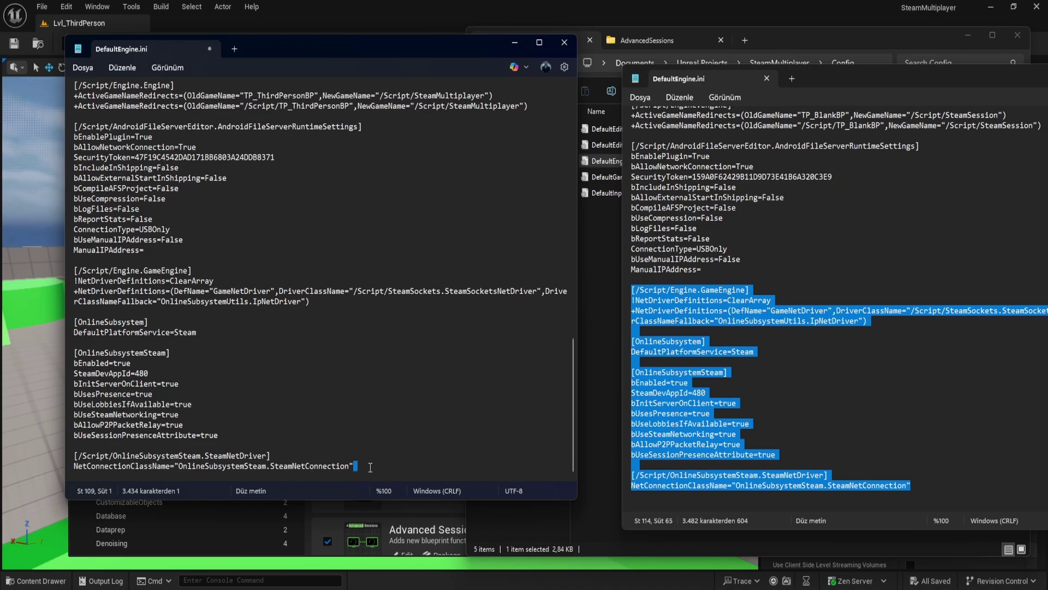
drag(354, 467, 76, 449)
click(344, 419)
- Close the edited SteamMultiplayer DefaultEngine.ini window and bring the remaining settings window into view
click(316, 240)
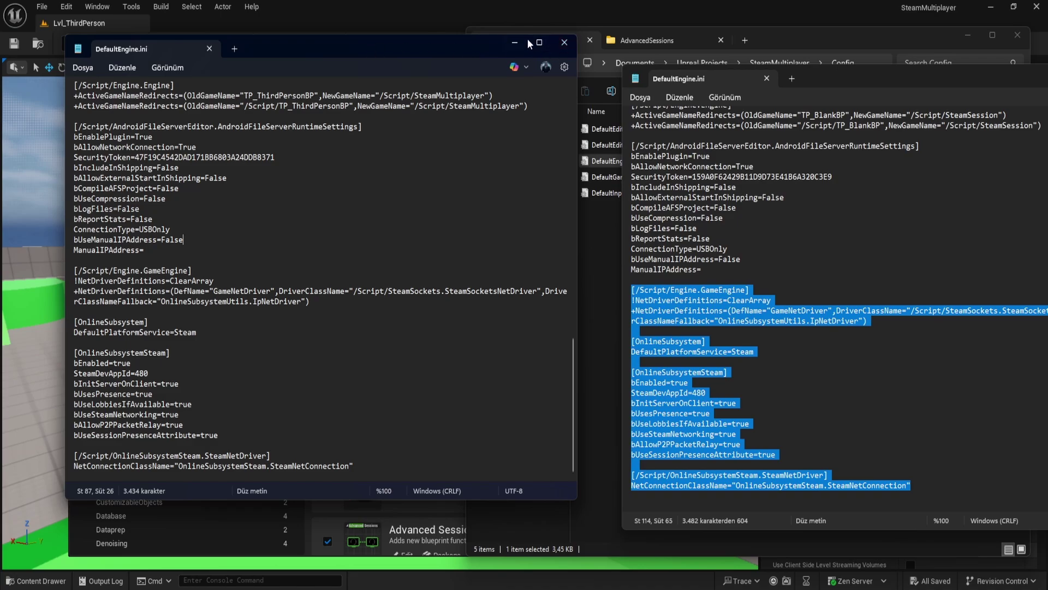
click(565, 43)
drag(888, 83, 614, 61)
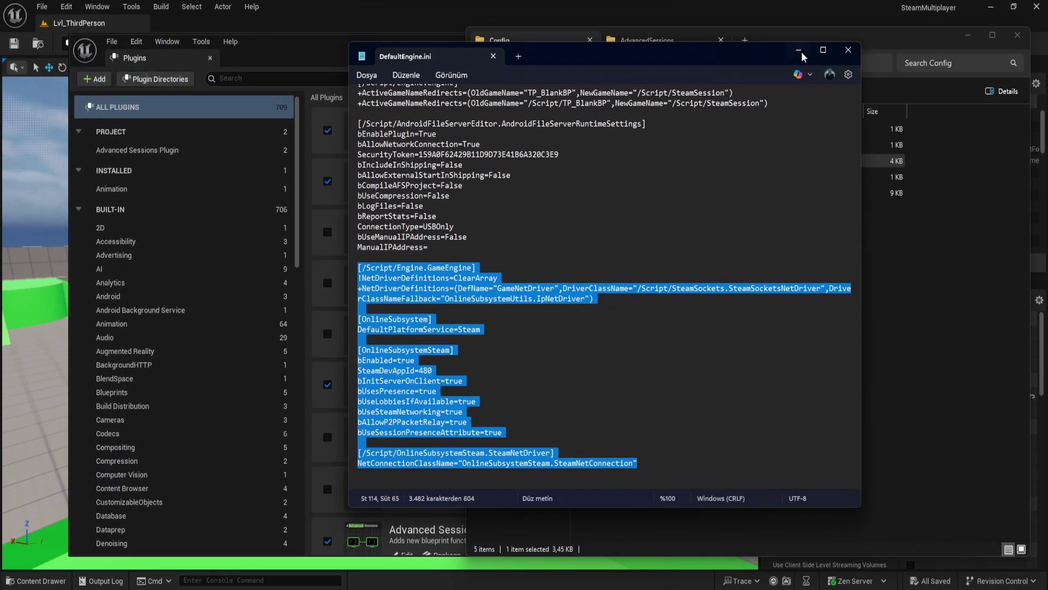
- Close the SteamSession settings file, then filter Plugins by 'steam' to confirm both Advanced Sessions plugins are enabled
click(849, 52)
click(315, 116)
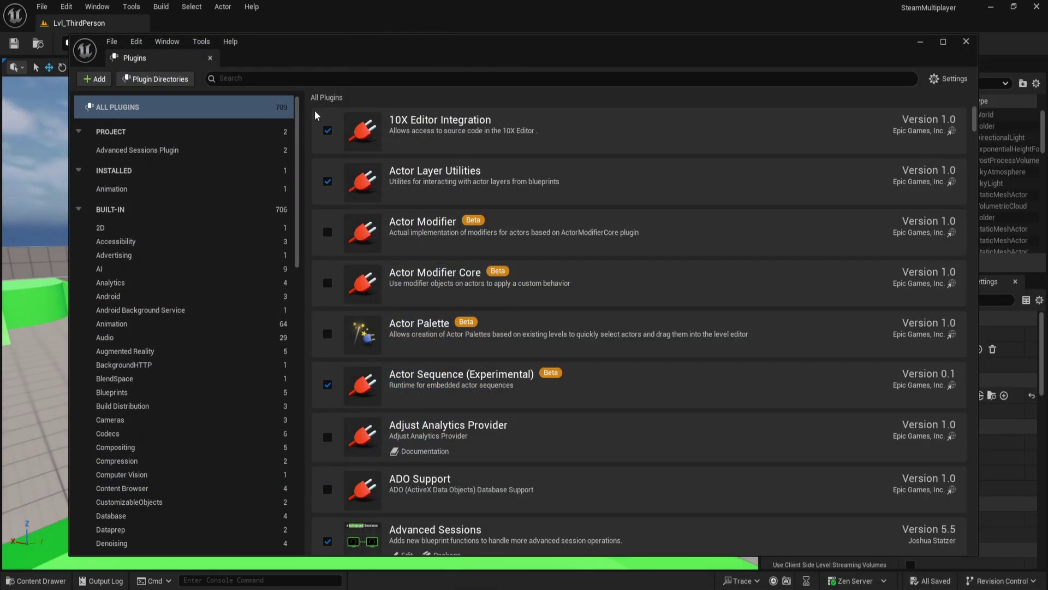
scroll(573, 203, down, 3)
scroll(451, 178, up, 2)
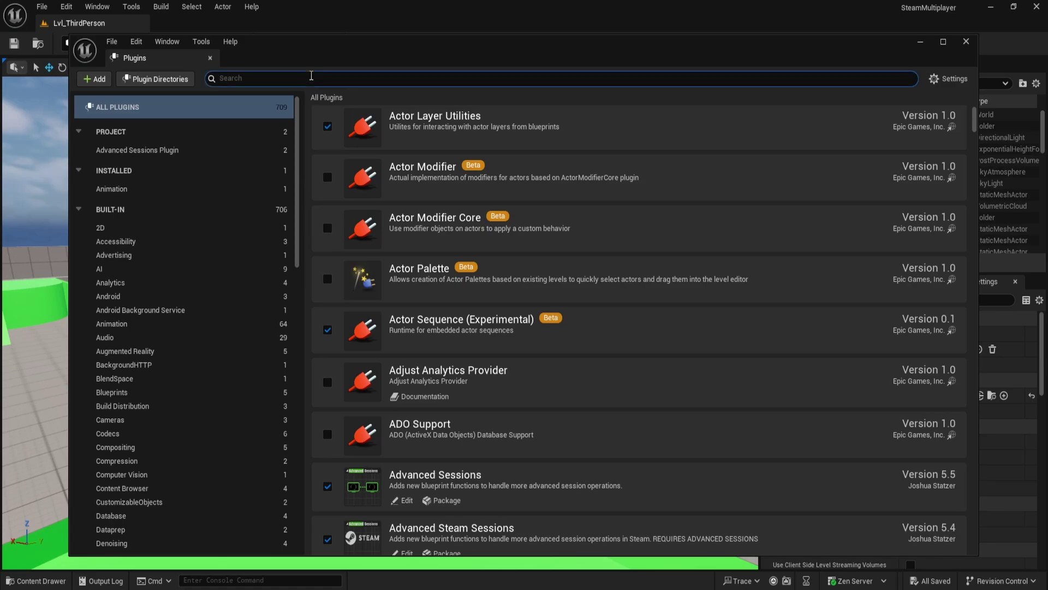
click(312, 75)
text(steam)
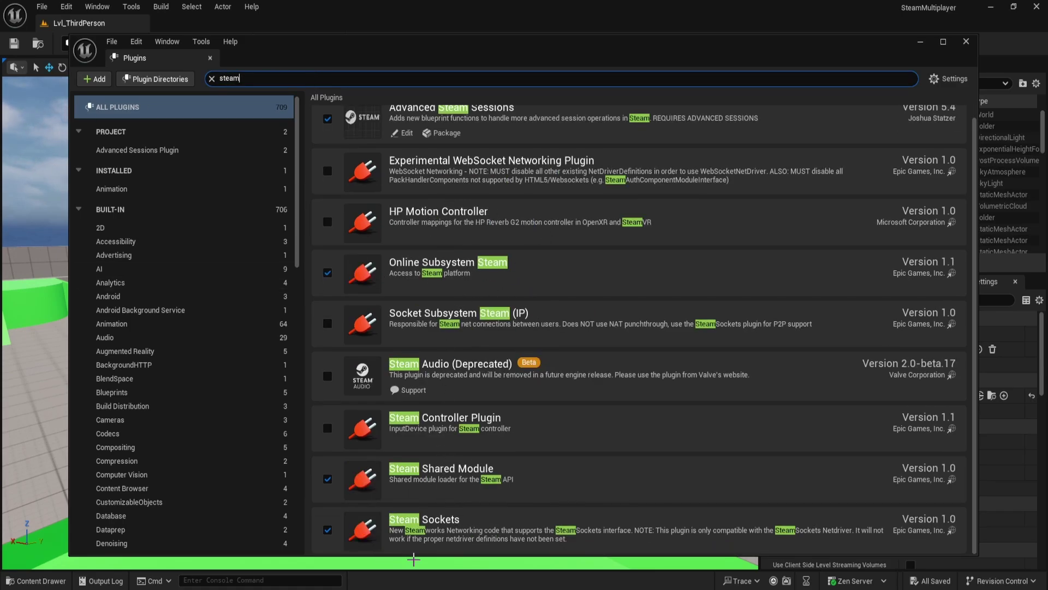
click(156, 151)
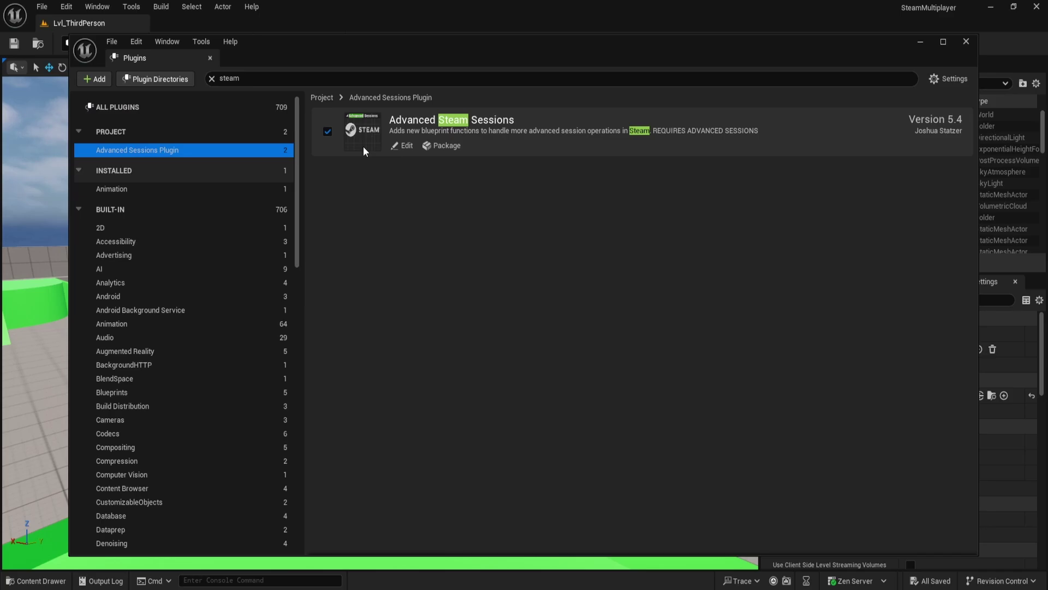
click(212, 78)
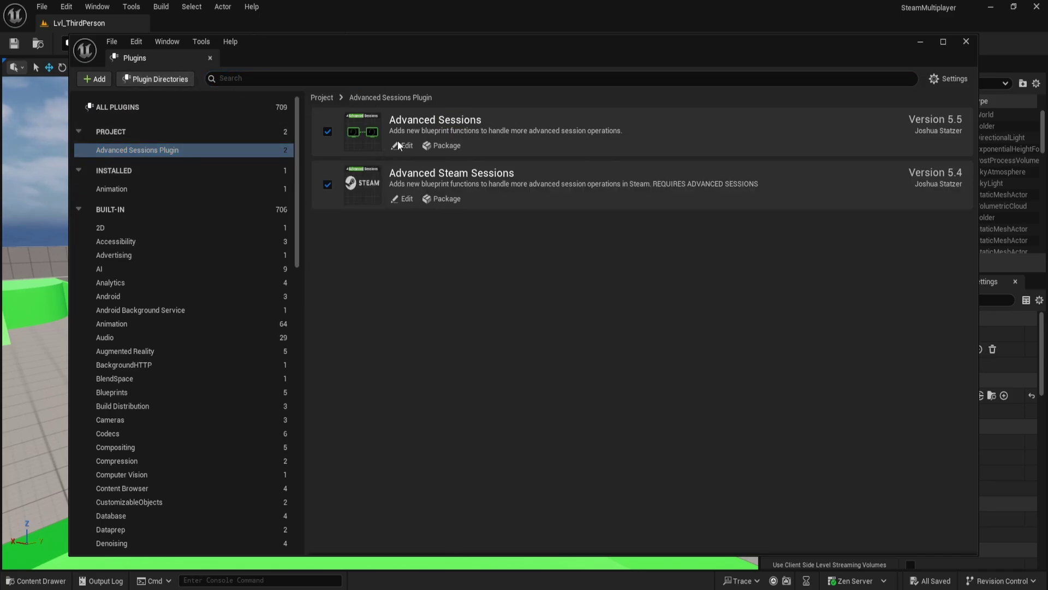
- Close Plugins and create MyClass, a C++ class with no parent, choosing not to edit its code
click(967, 43)
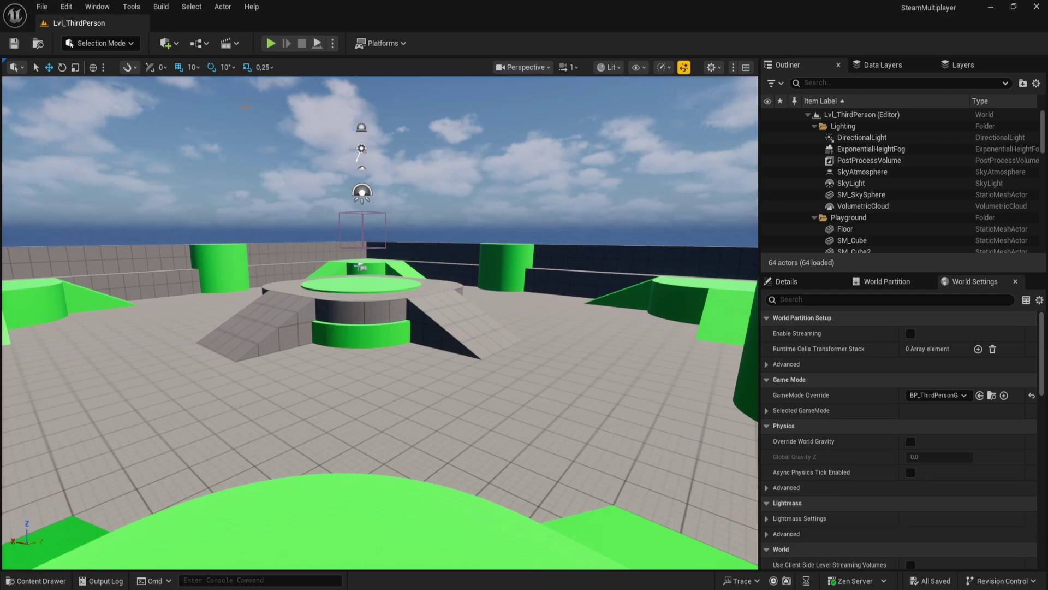
mouse_move(660, 475)
right_down()
mouse_move(658, 524)
mouse_move(601, 492)
right_up()
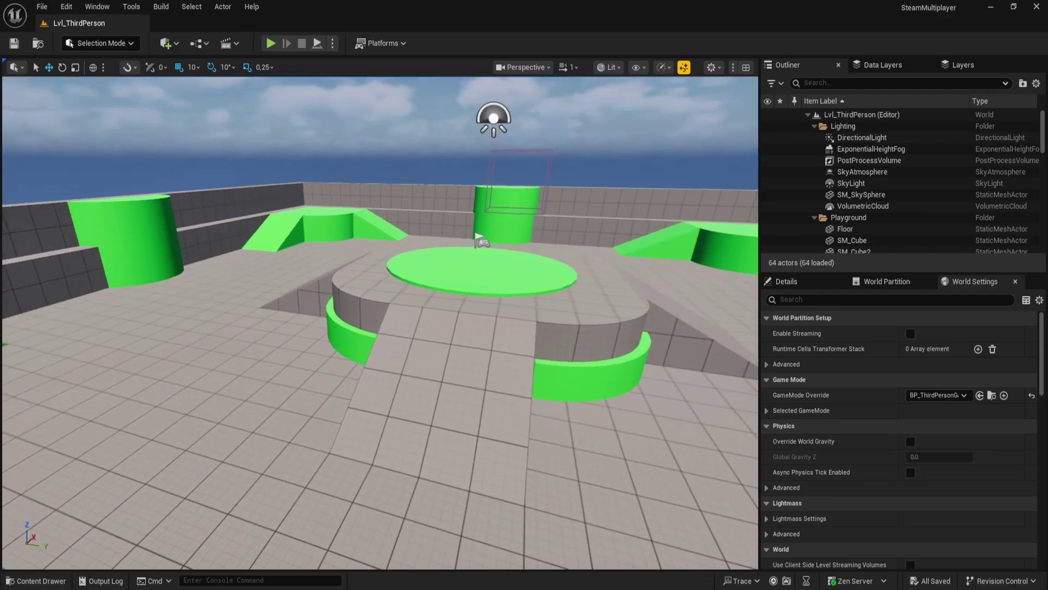
click(135, 8)
click(136, 8)
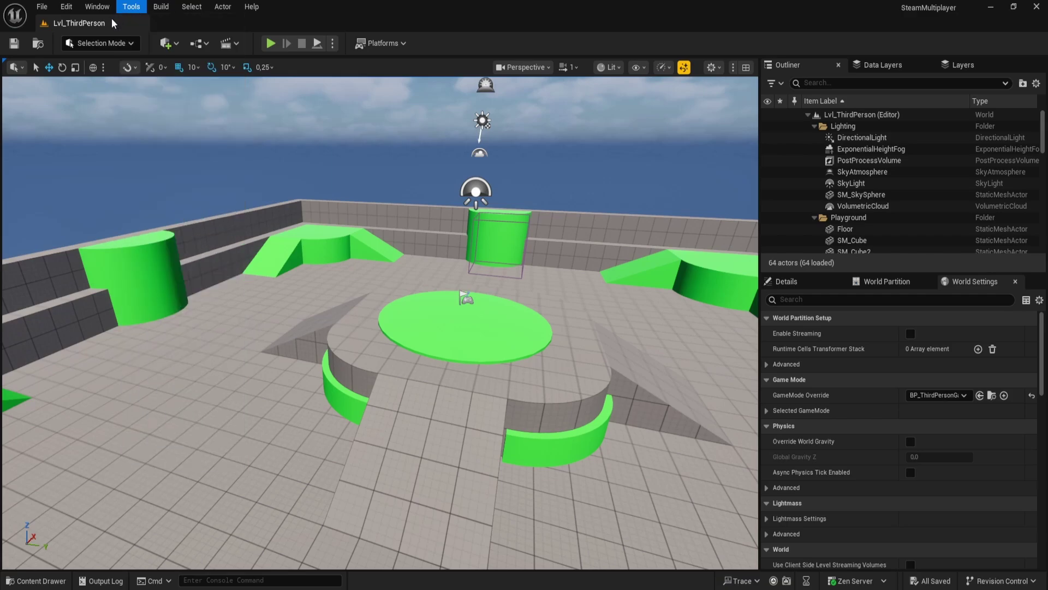
click(131, 7)
click(168, 51)
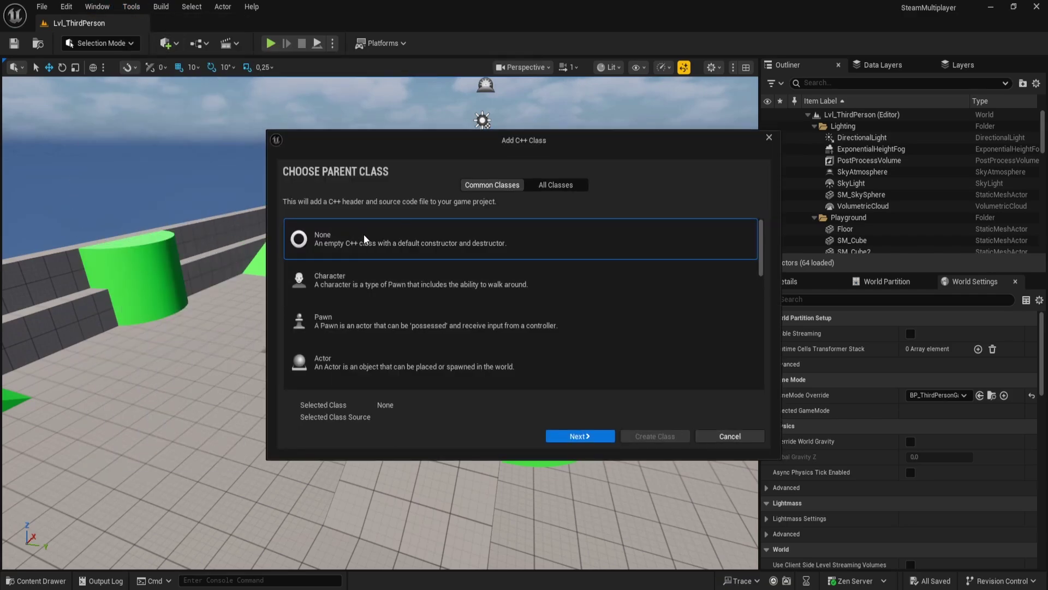
click(587, 437)
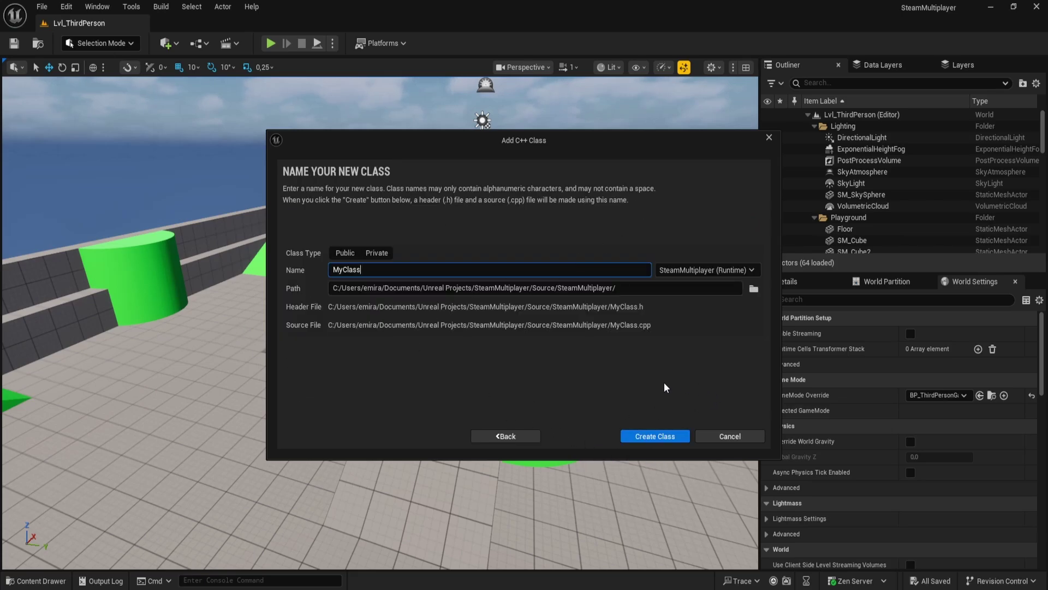
click(661, 437)
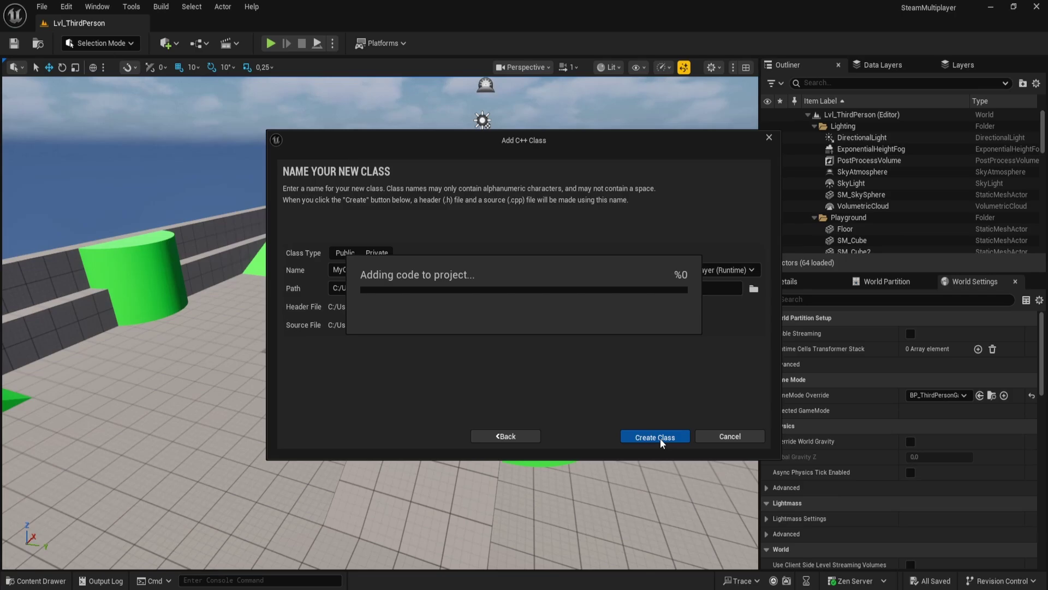
click(637, 321)
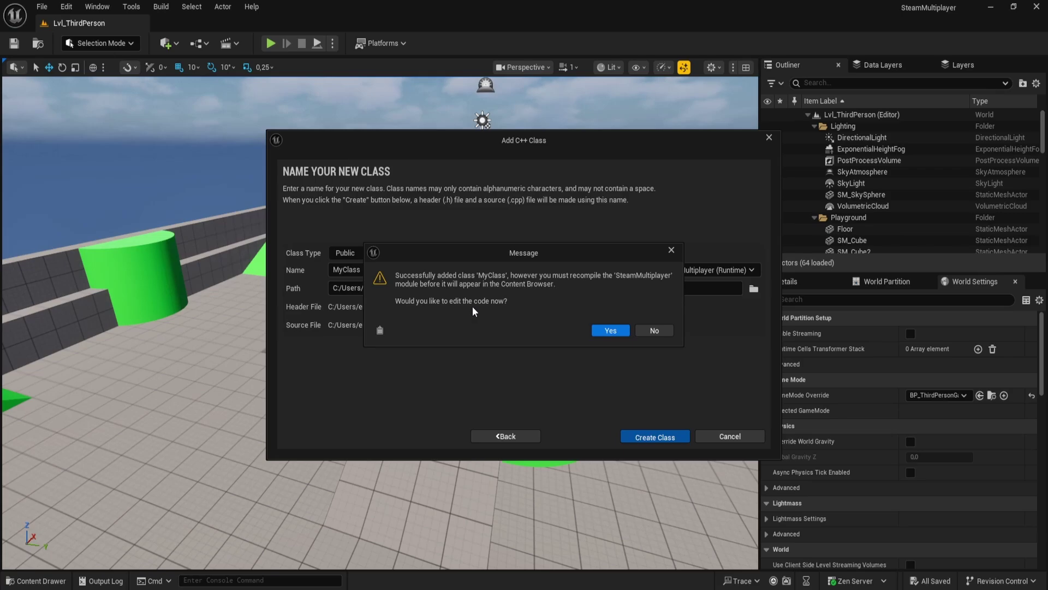
click(662, 332)
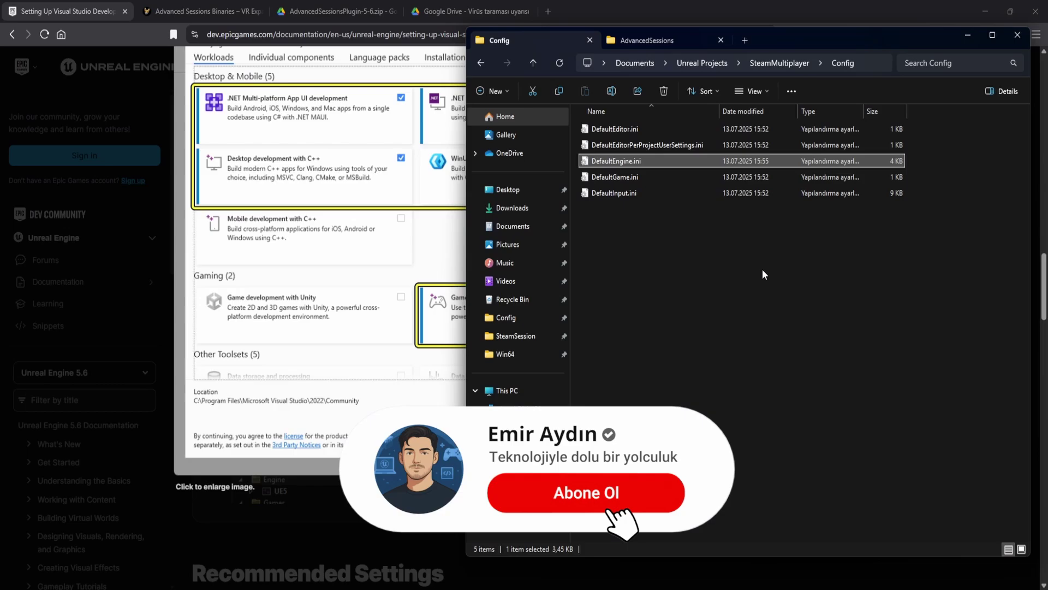
- From Unreal Projects in a maximized Explorer, open SteamMultiplayer.sln from the SteamMultiplayer folder
click(762, 268)
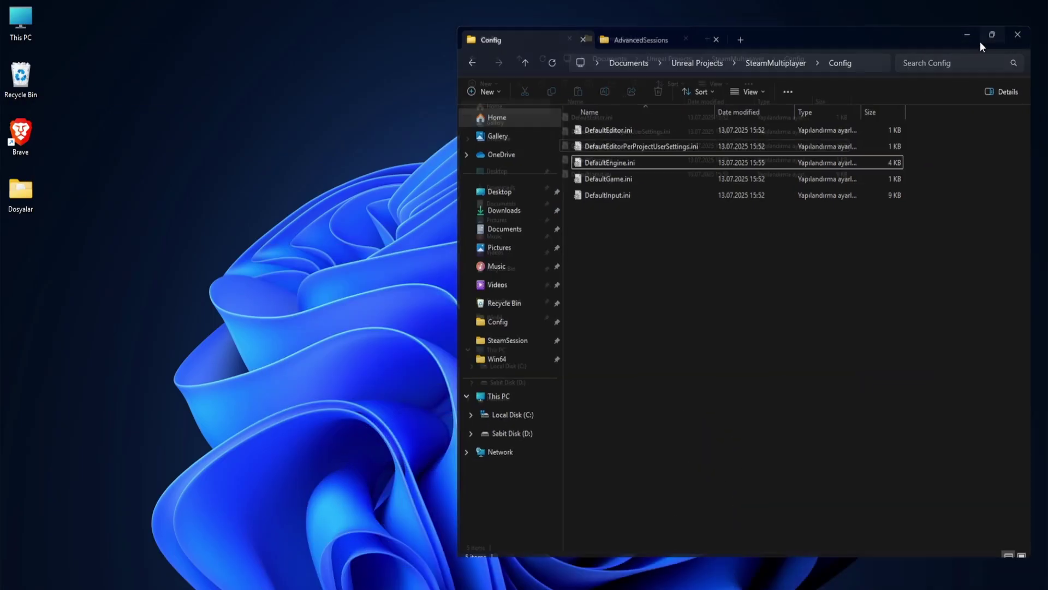
click(991, 36)
click(242, 36)
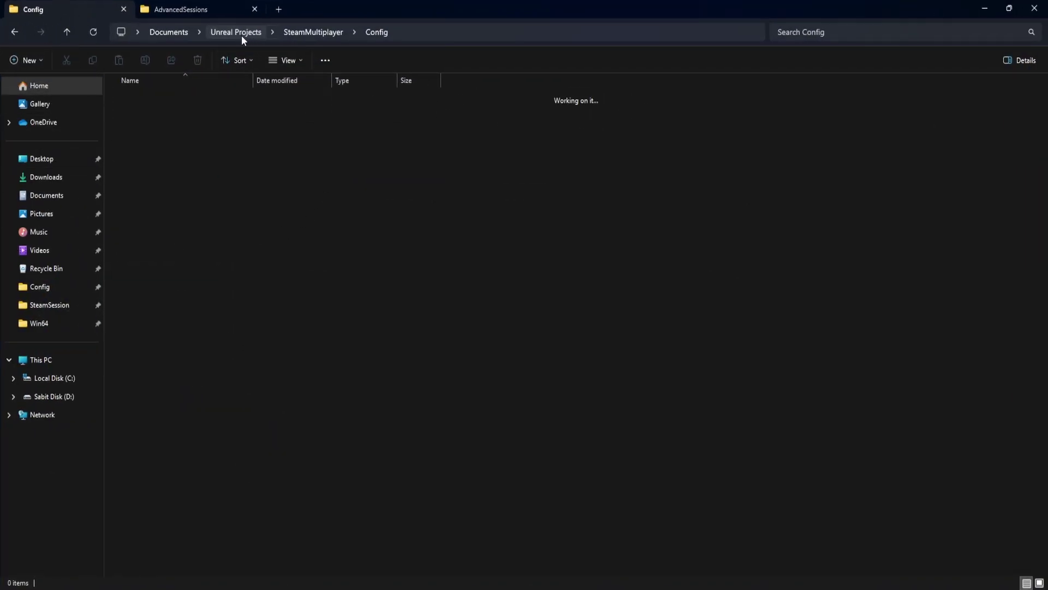
double_click(180, 127)
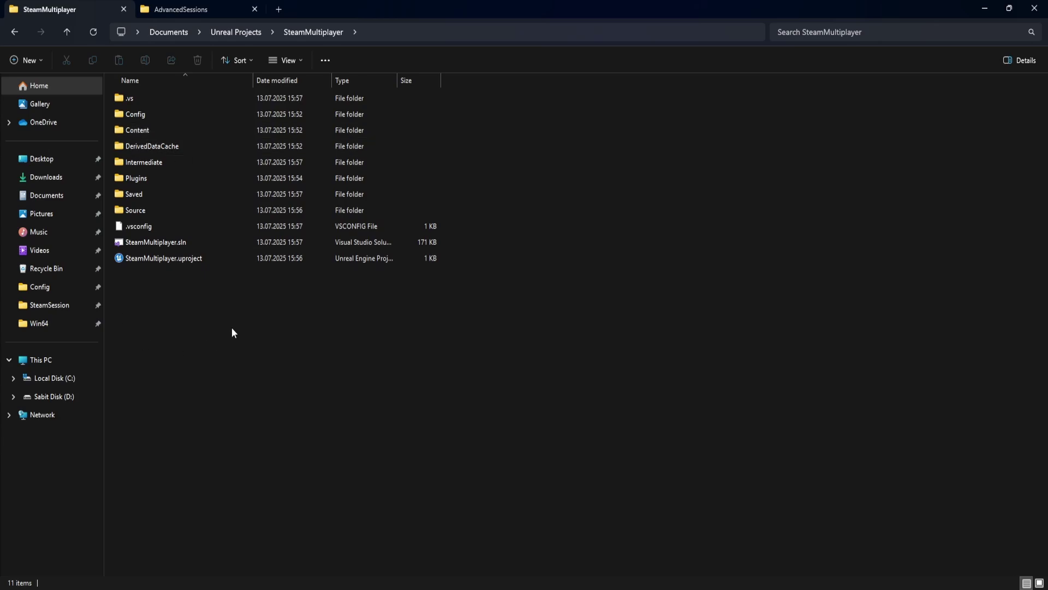
double_click(199, 242)
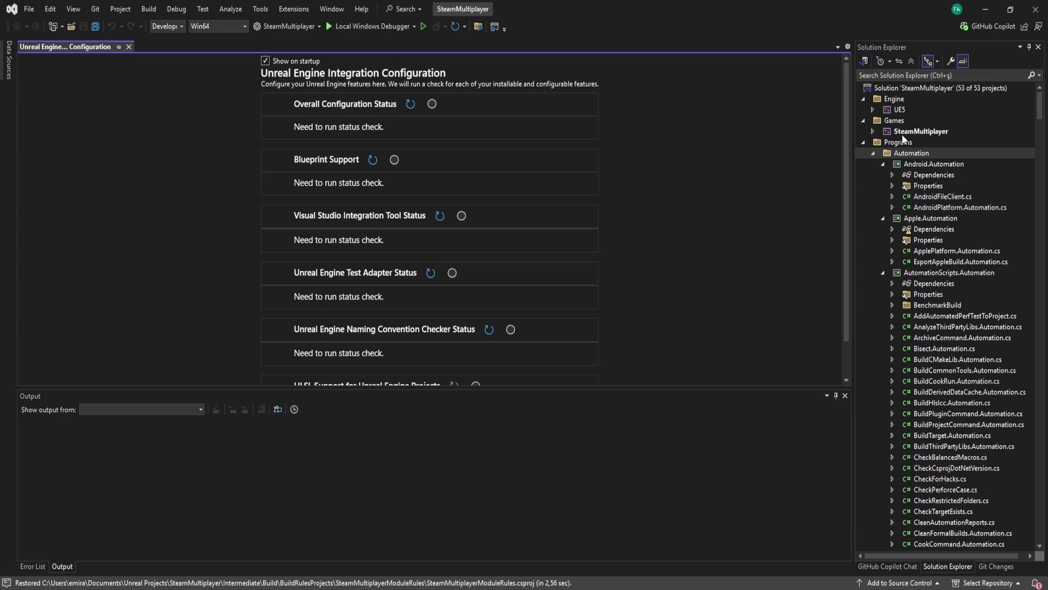
- Build the SteamMultiplayer game project, confirm 'Succeeded' in the Output, and close Visual Studio
click(915, 131)
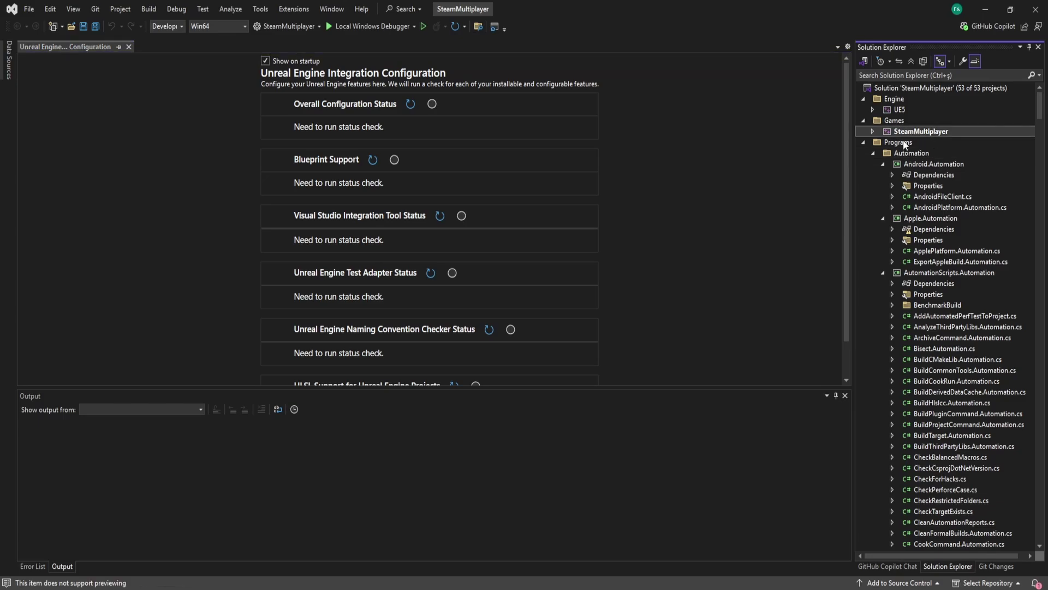
right_click(916, 132)
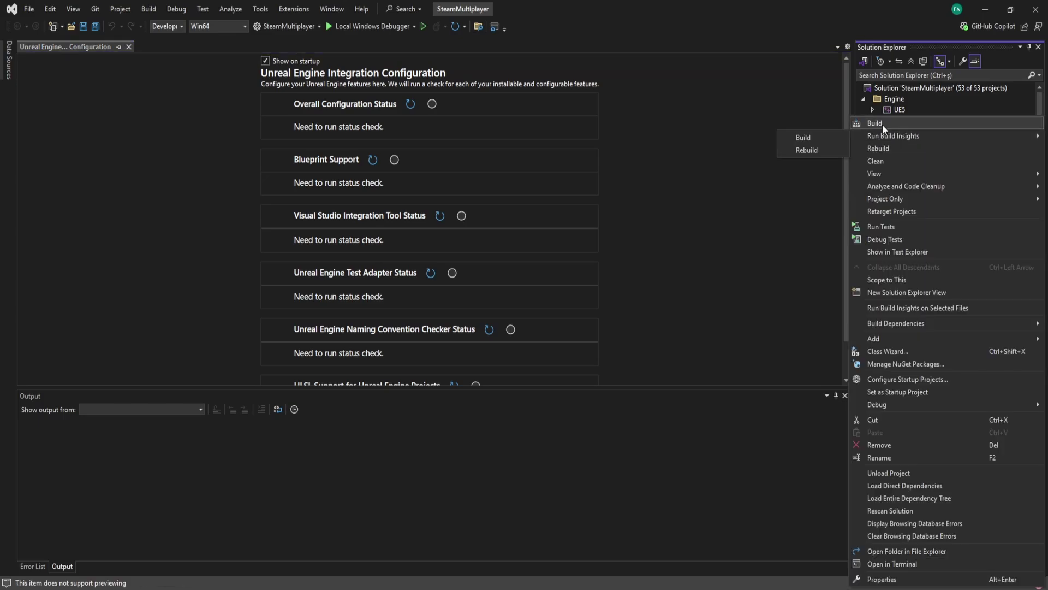
click(899, 123)
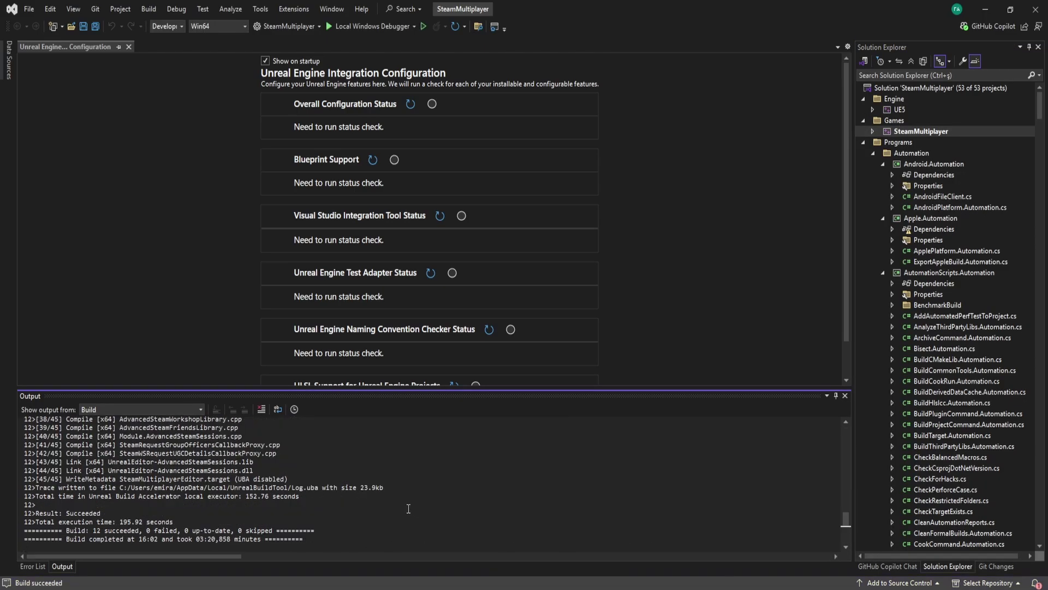
click(71, 545)
drag(66, 512, 141, 530)
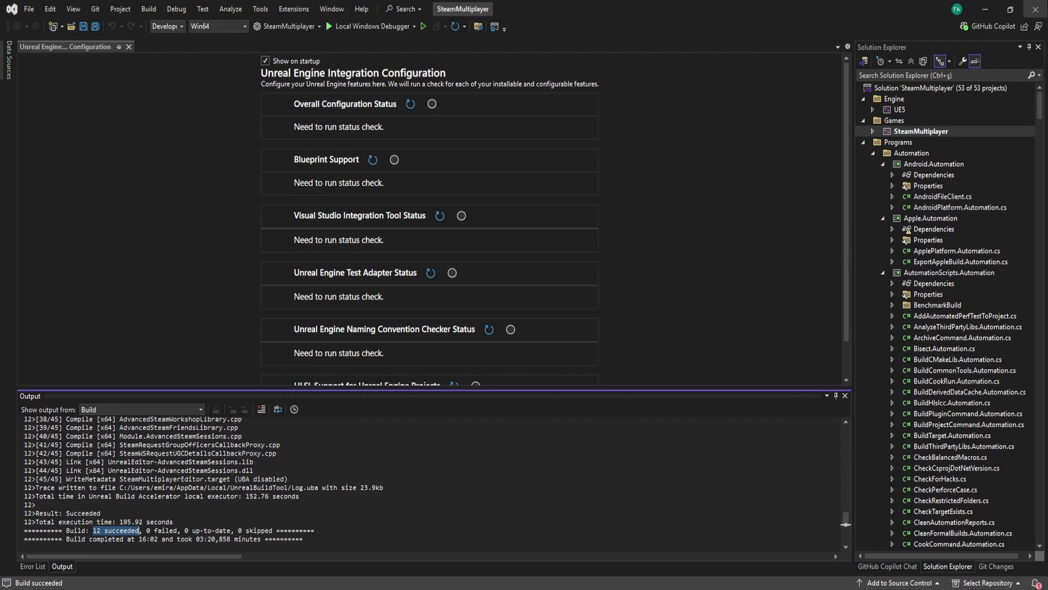
click(1040, 5)
- Open SteamMultiplayer.uproject from the project folder to launch the Unreal Editor
click(163, 259)
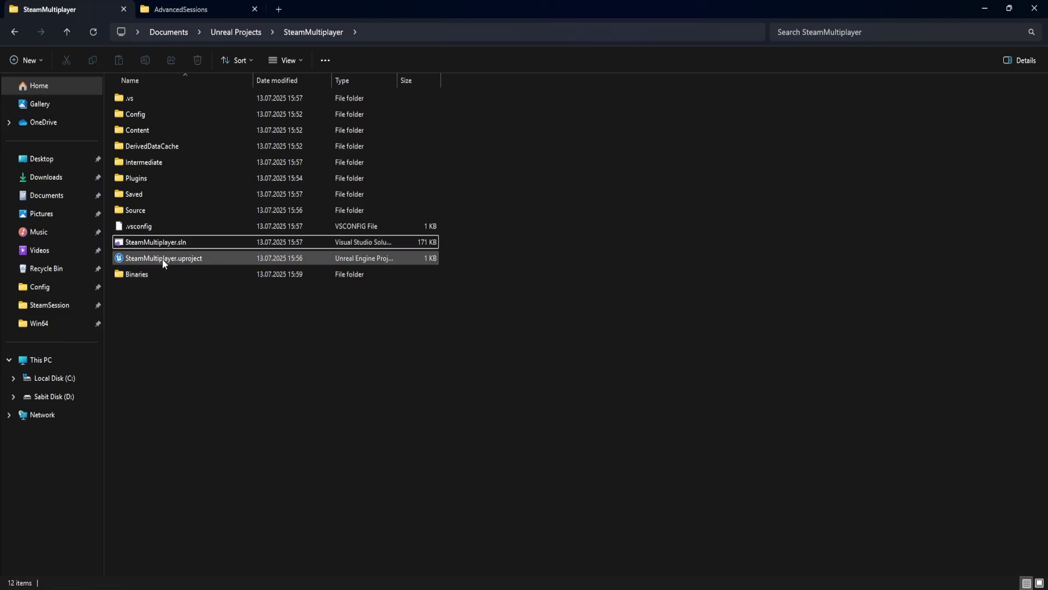
double_click(174, 260)
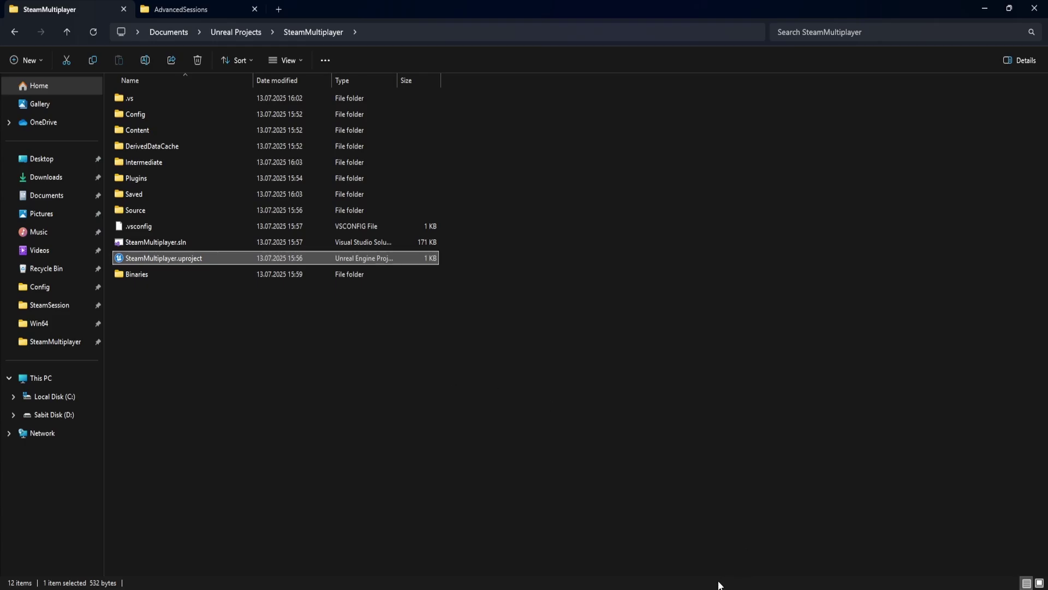
- Switch back to the Unreal Editor and orbit the arena viewport
mouse_move(721, 584)
click(721, 541)
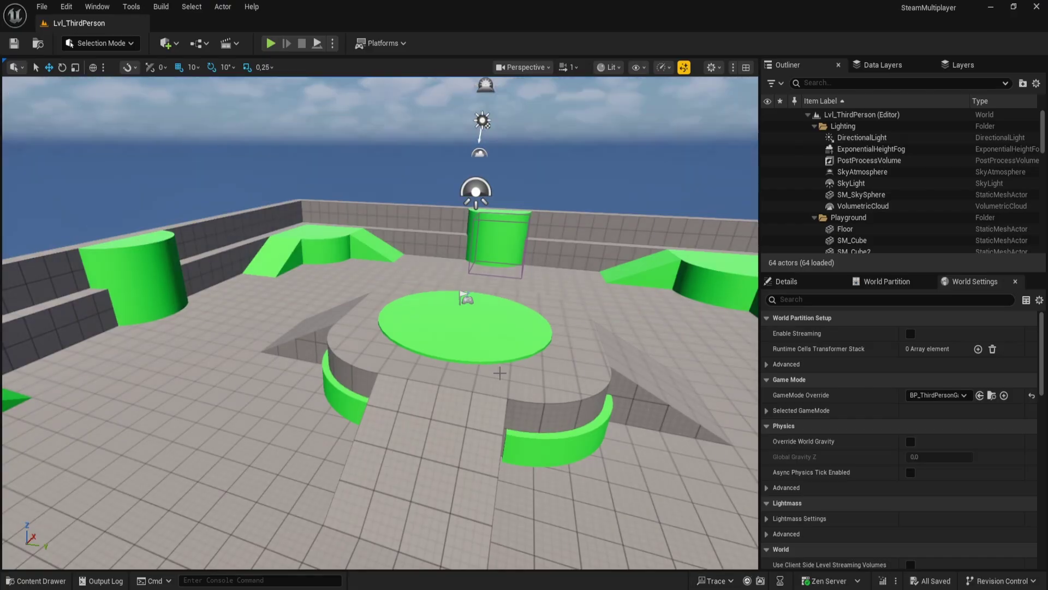
mouse_move(430, 326)
right_down()
mouse_move(429, 371)
mouse_move(382, 371)
right_up()
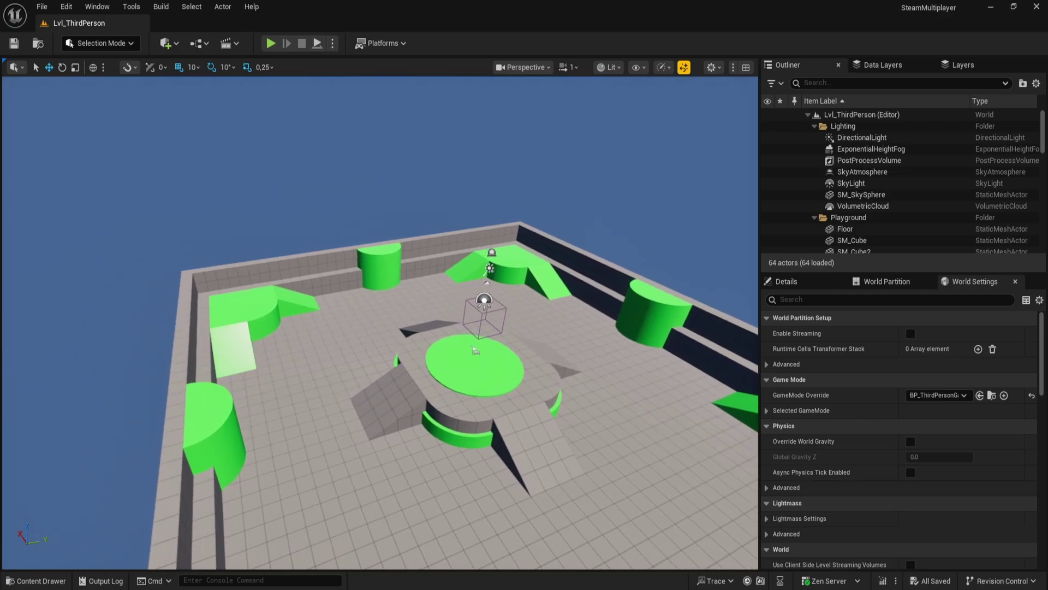
right_drag(383, 372, 434, 325)
- Create a Blueprint class in Content based on AdvancedFriendsGameInstance, named BP_BaseGameInstance
key(ctrl+space)
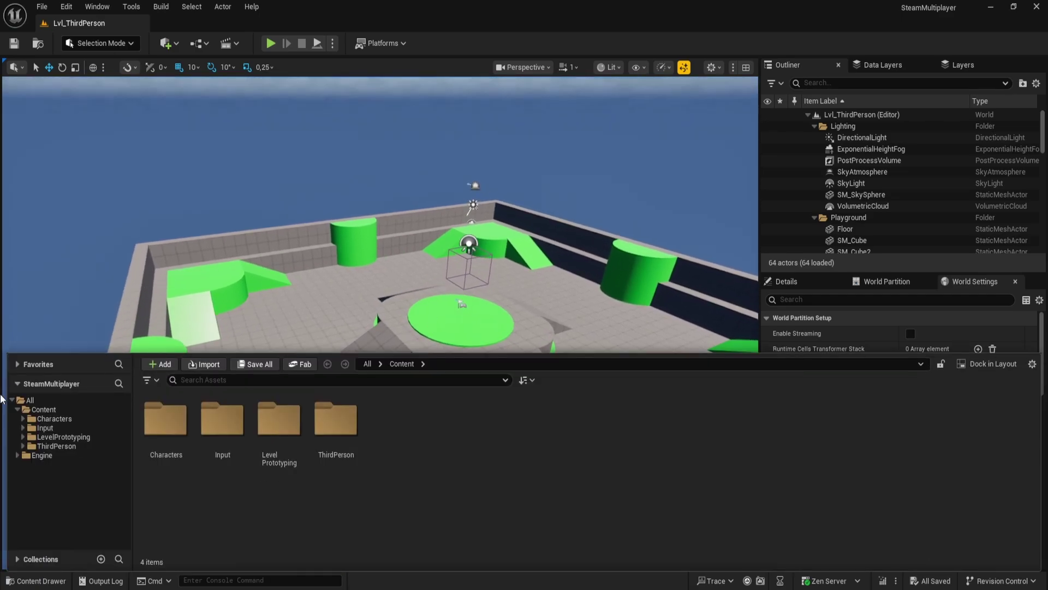
right_click(465, 423)
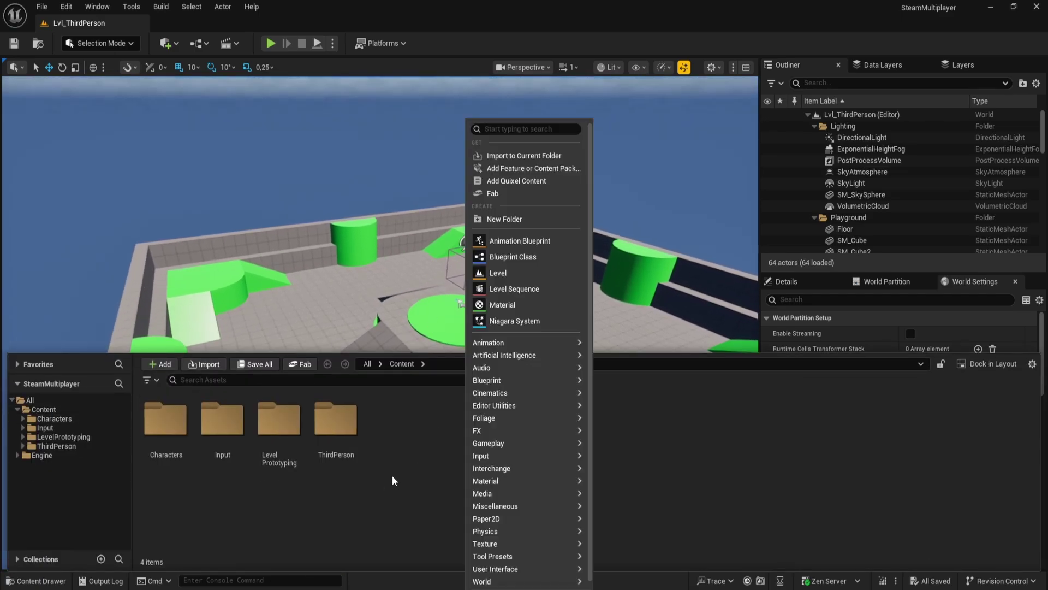
click(512, 257)
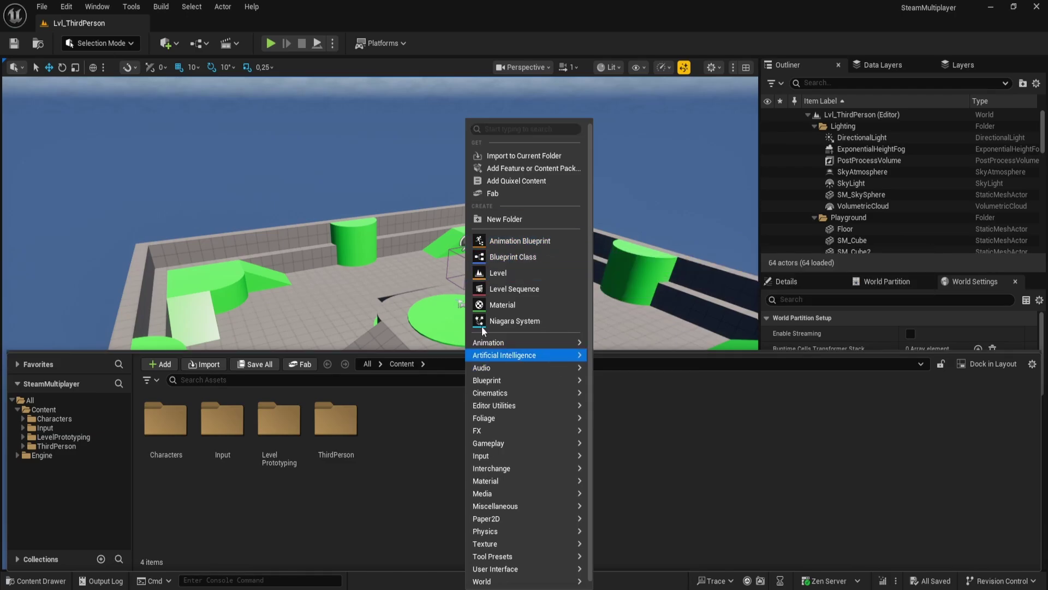
click(364, 376)
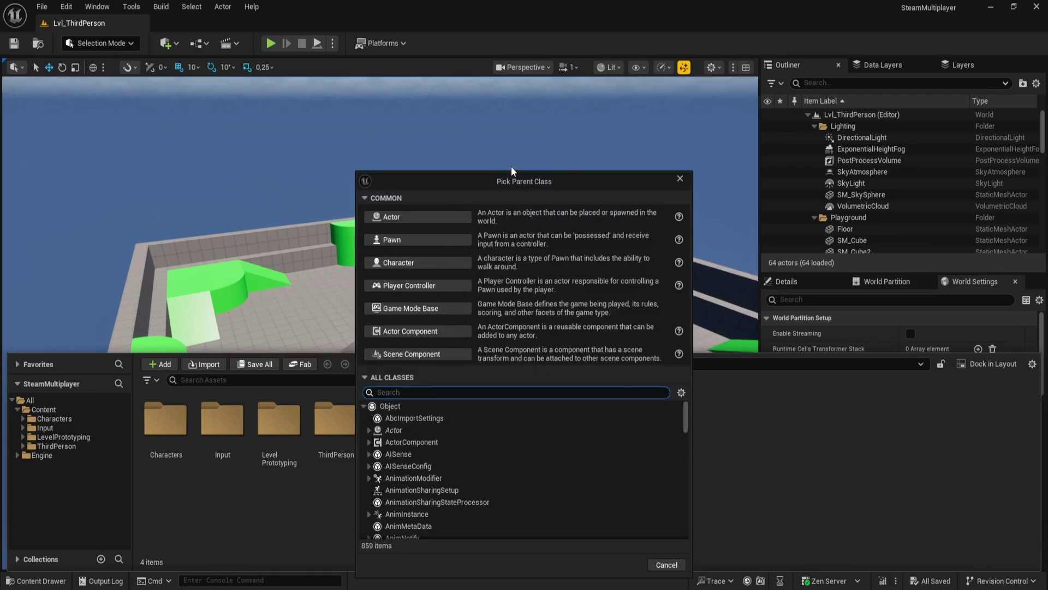
mouse_move(513, 178)
mouse_down()
mouse_move(380, 90)
mouse_move(528, 65)
mouse_up()
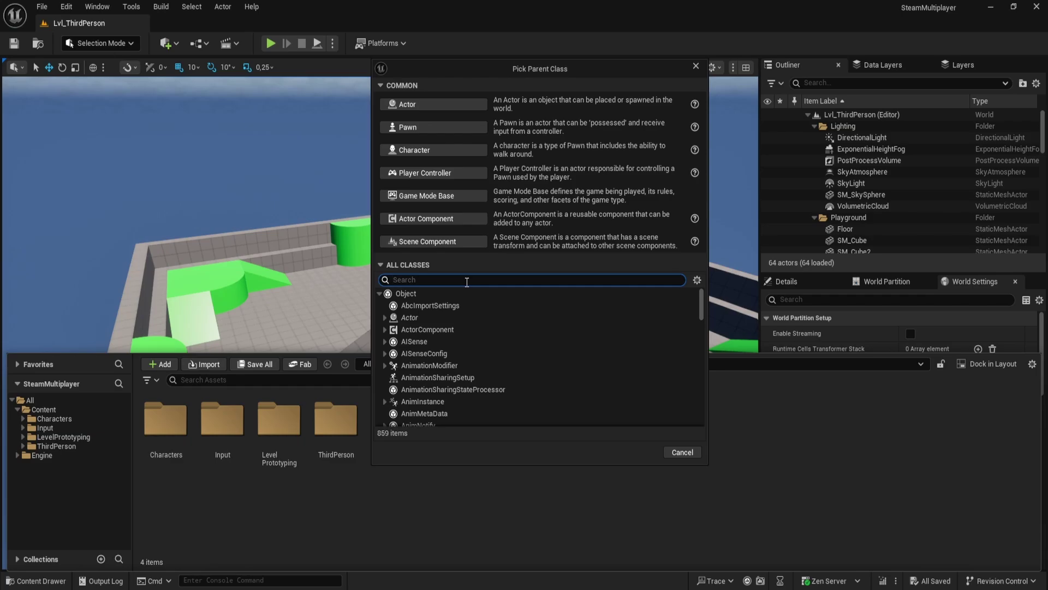
text(game ins)
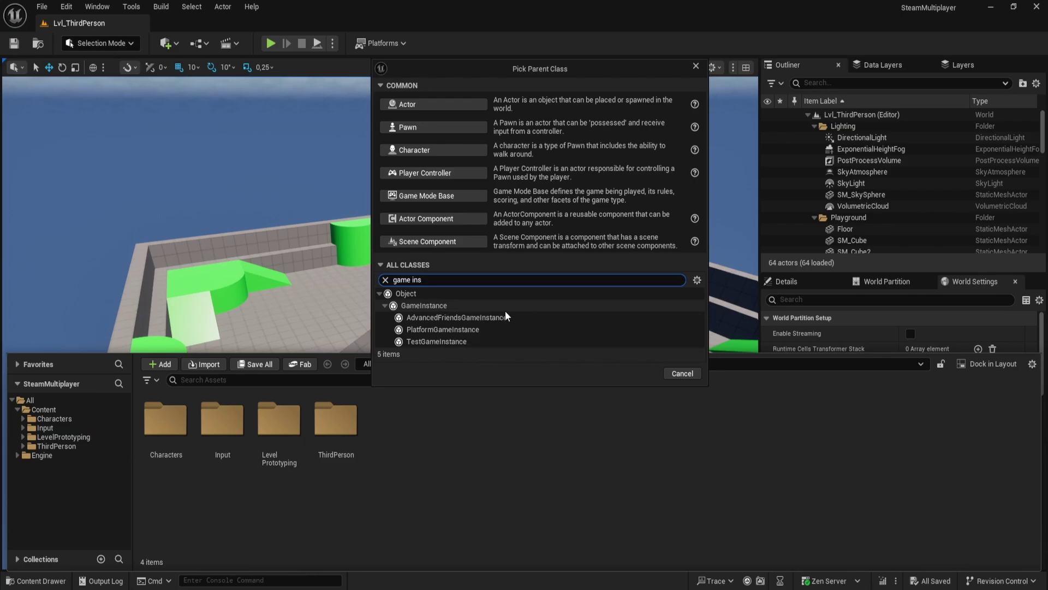
click(466, 318)
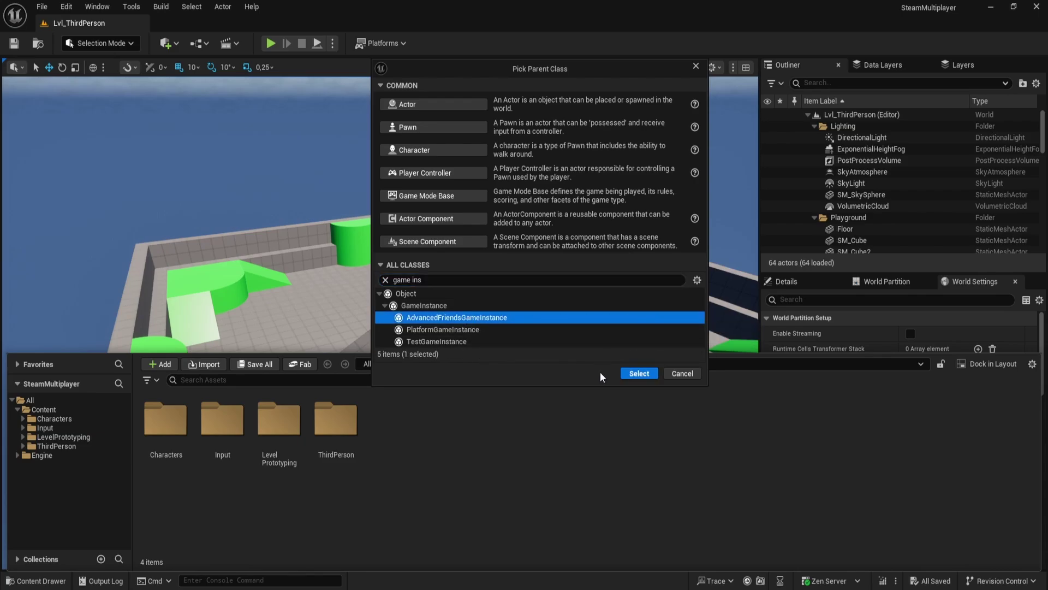
click(640, 374)
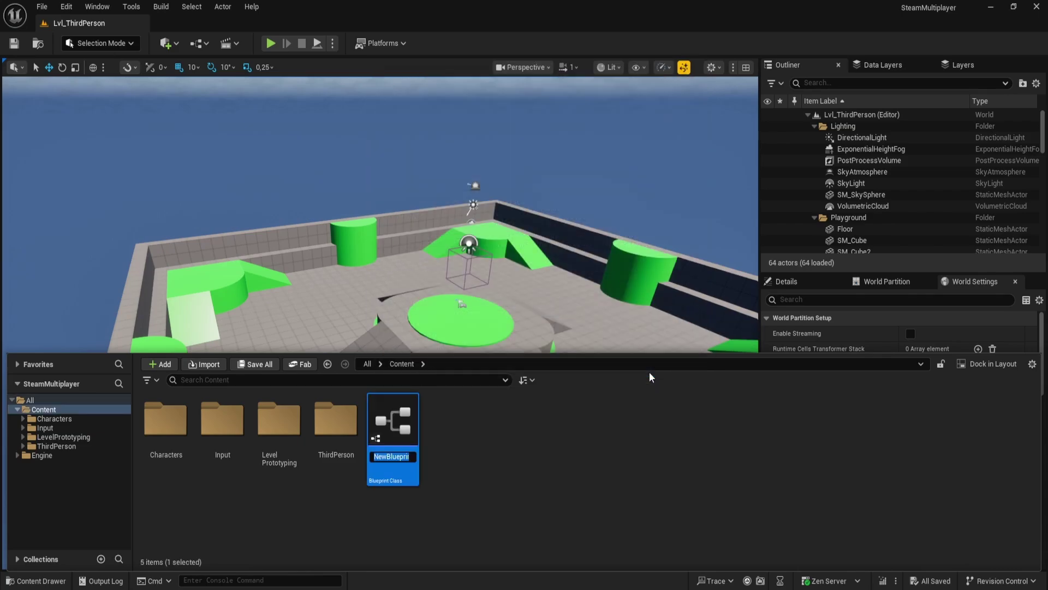
text(BP)
text(_)
text(Bas)
text(eGameIns)
text(tance)
key(Return)
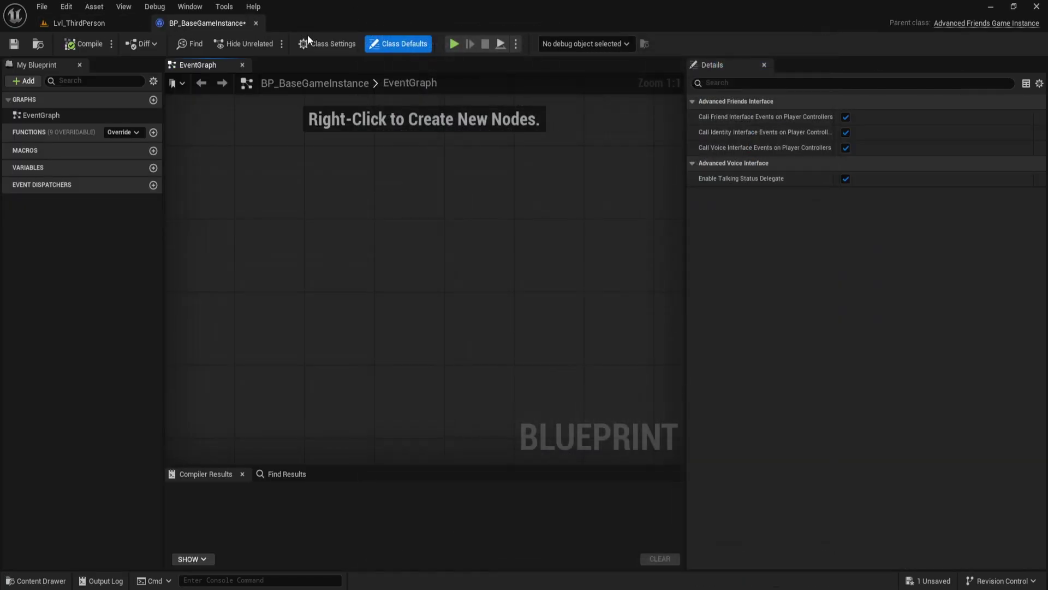
- Add a custom event named Host Game to the event graph
right_drag(412, 289, 446, 314)
right_click(388, 217)
text(custom)
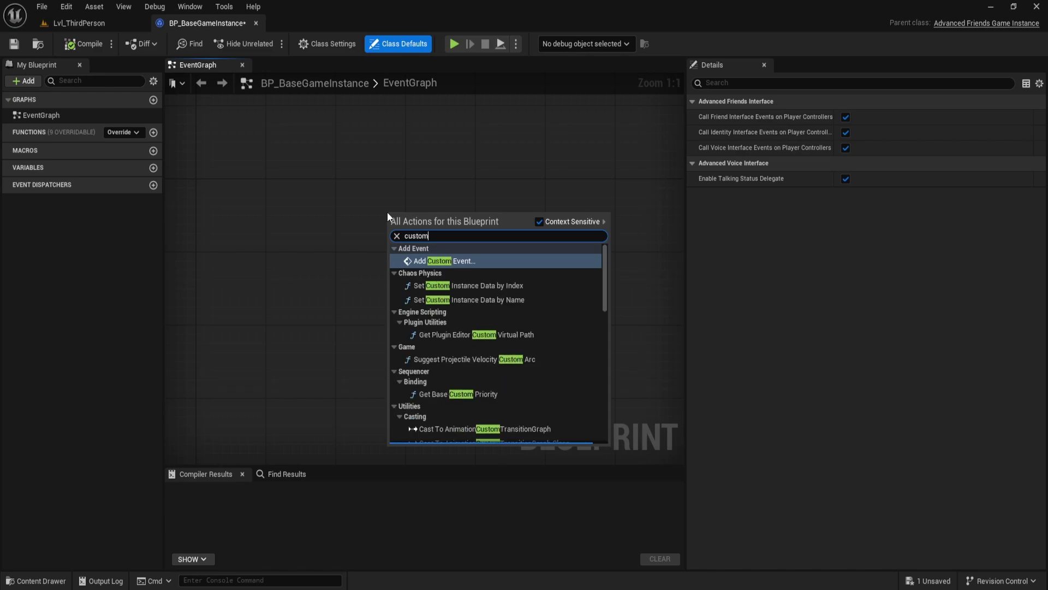
key(Return)
text(H)
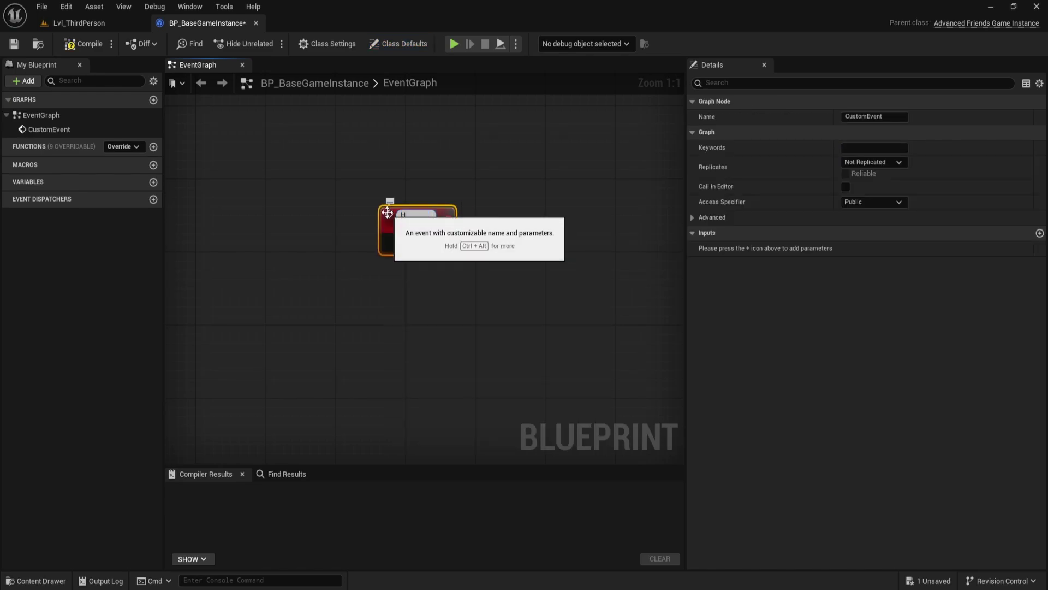
text(OS)
text(st )
text(Game)
key(Return)
- Wire a CreateAdvancedSession node to Host Game's execution output and position it to the right
right_drag(404, 212, 267, 223)
drag(306, 250, 415, 244)
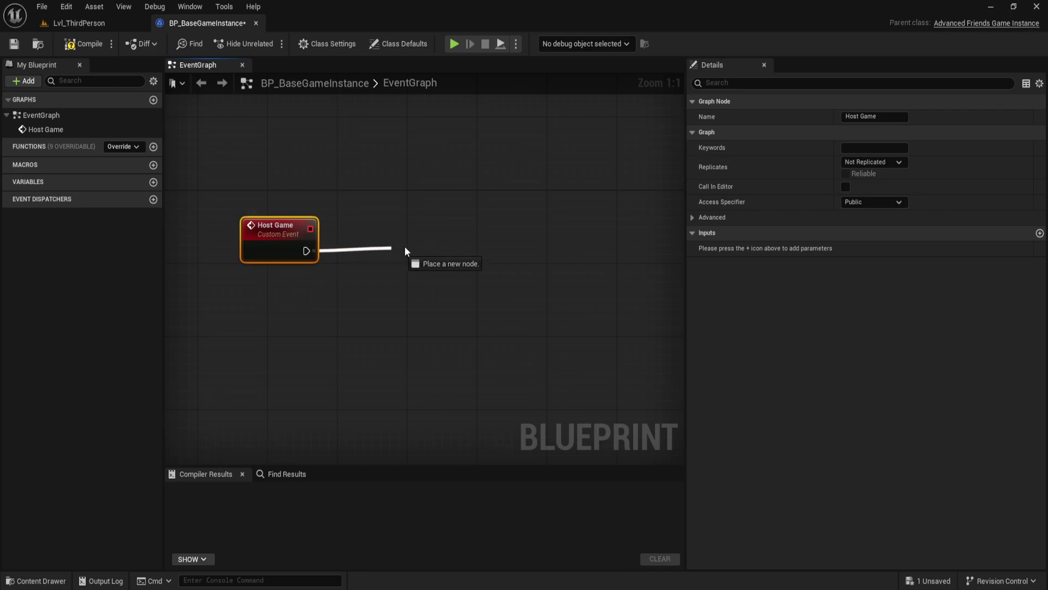
text(crae)
key(ctrl+a)
text(crea)
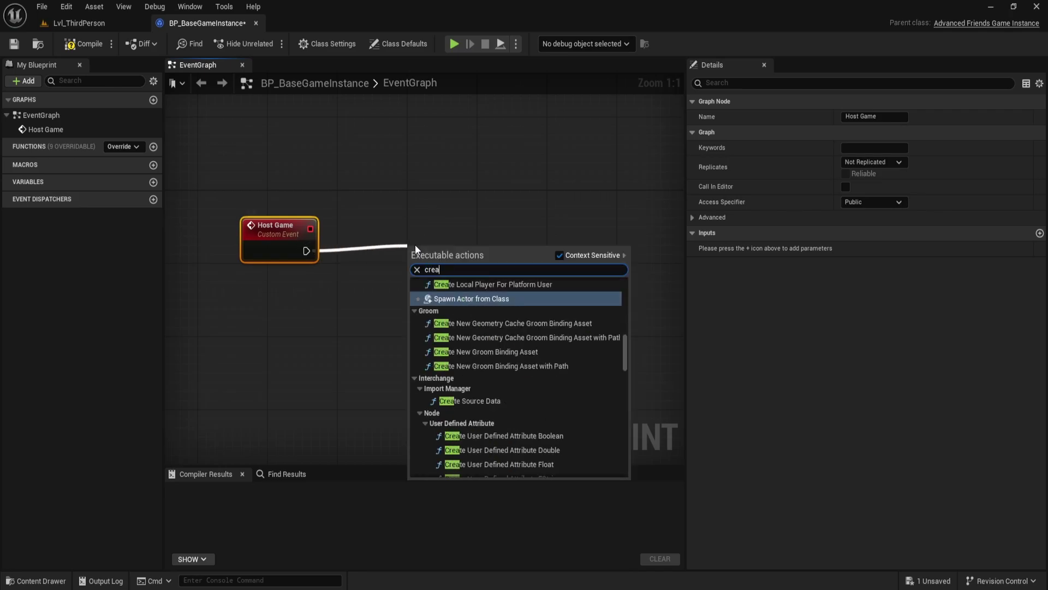
text(te adva)
key(Return)
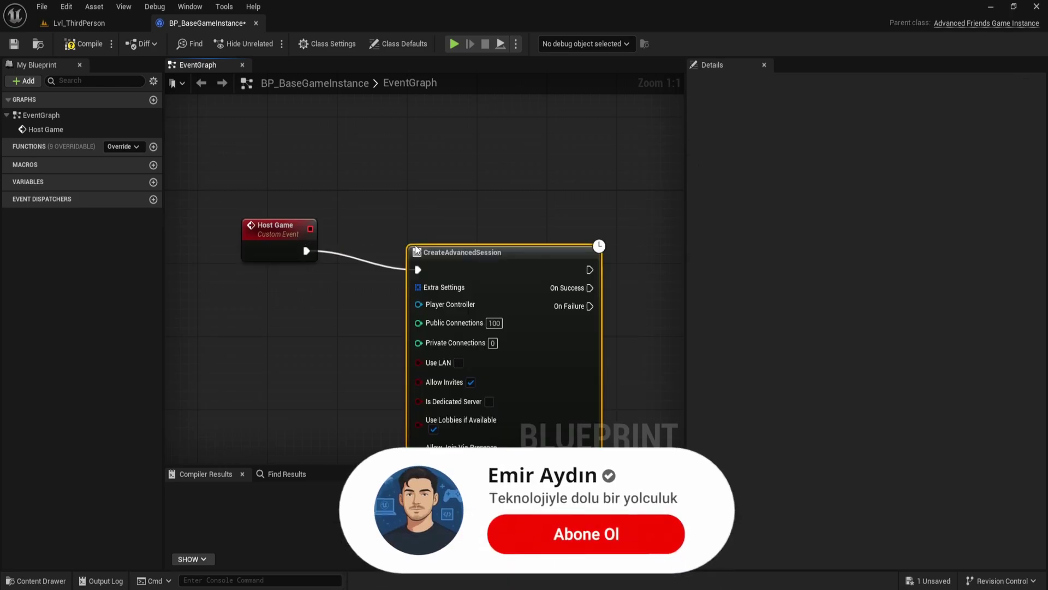
drag(470, 251, 620, 235)
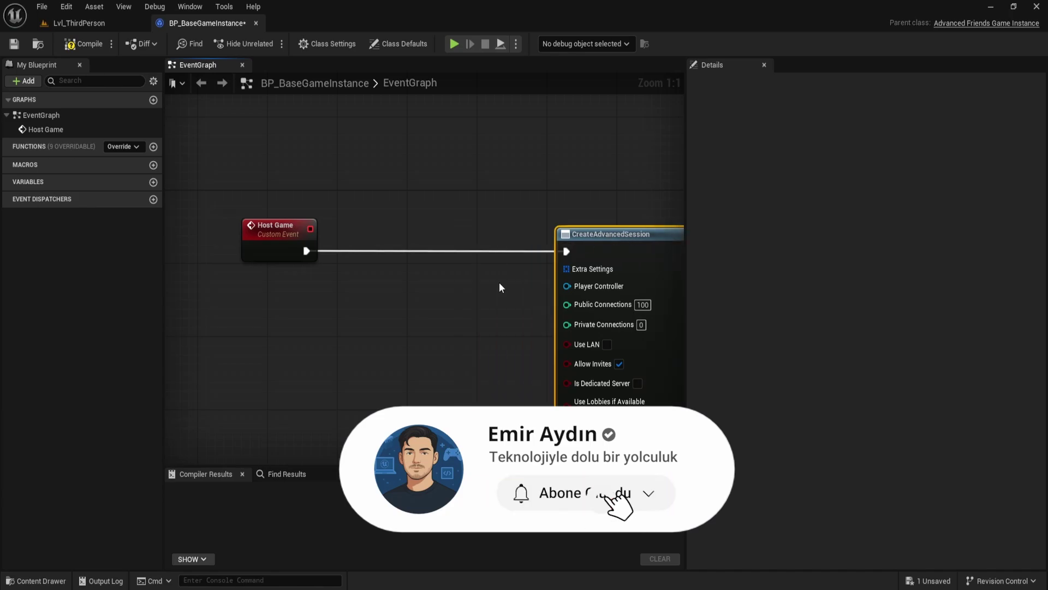
right_drag(499, 283, 330, 259)
- Place a Create Session node for comparison and select the CreateAdvancedSession node
right_click(290, 260)
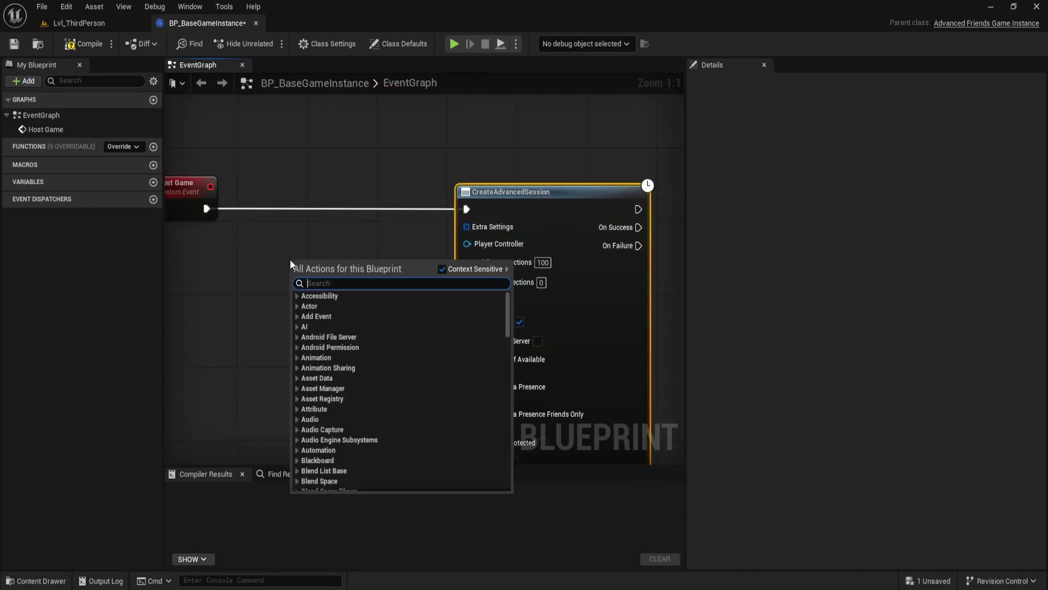
text(create session)
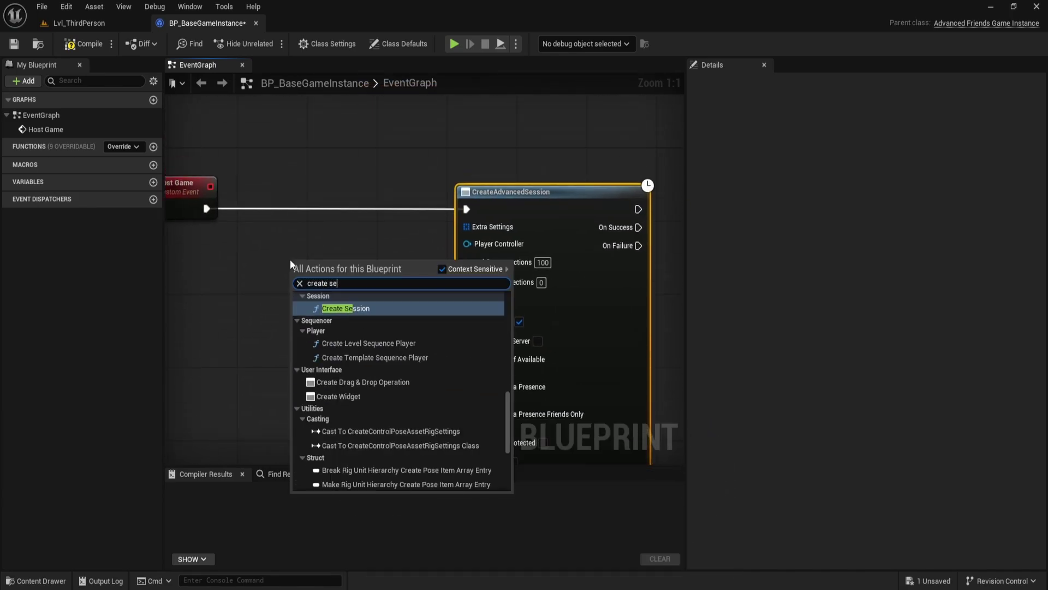
key(Return)
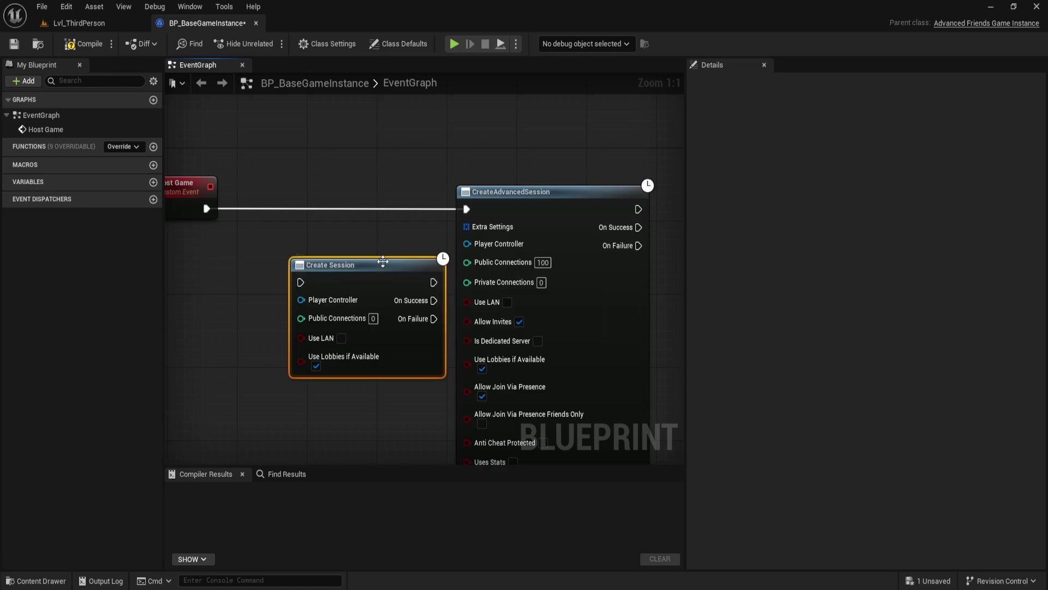
mouse_move(362, 284)
mouse_down()
mouse_move(363, 249)
mouse_move(321, 251)
mouse_up()
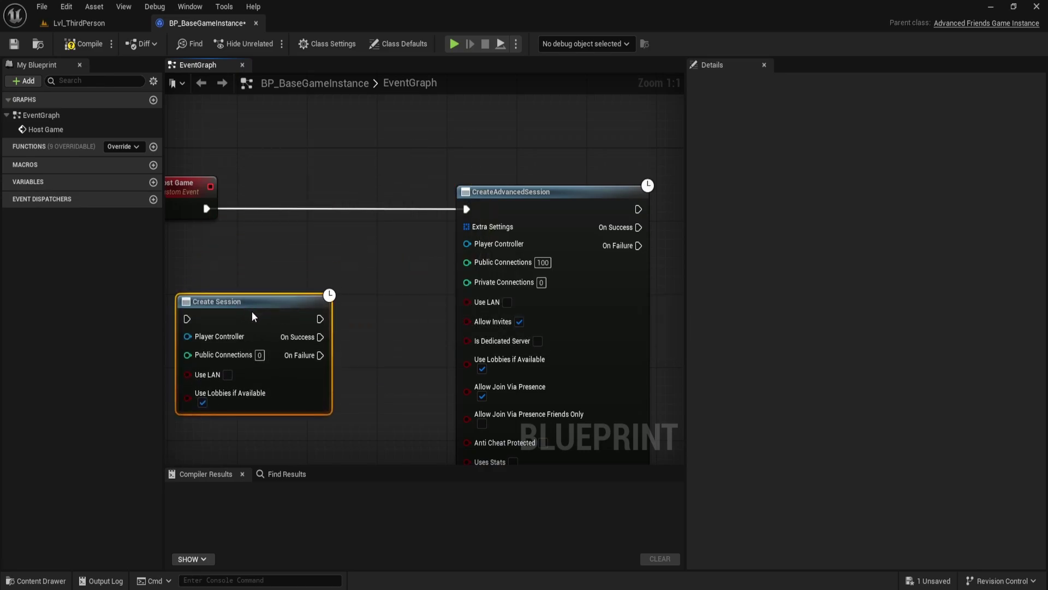
scroll(434, 231, down, 1)
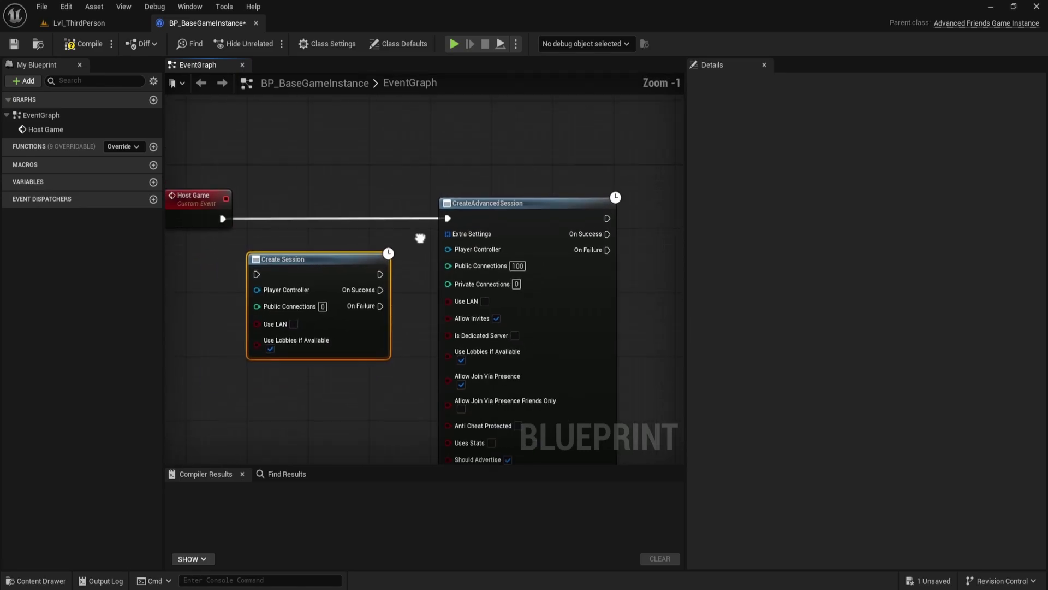
right_drag(592, 177, 588, 123)
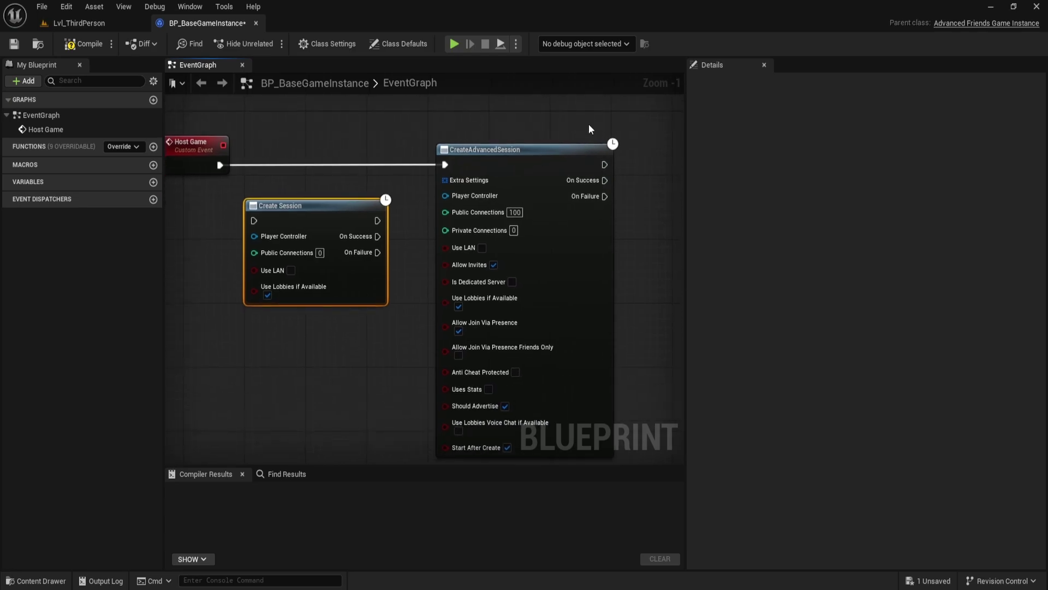
mouse_move(640, 117)
mouse_down()
mouse_move(521, 195)
mouse_move(472, 402)
mouse_move(445, 455)
mouse_up()
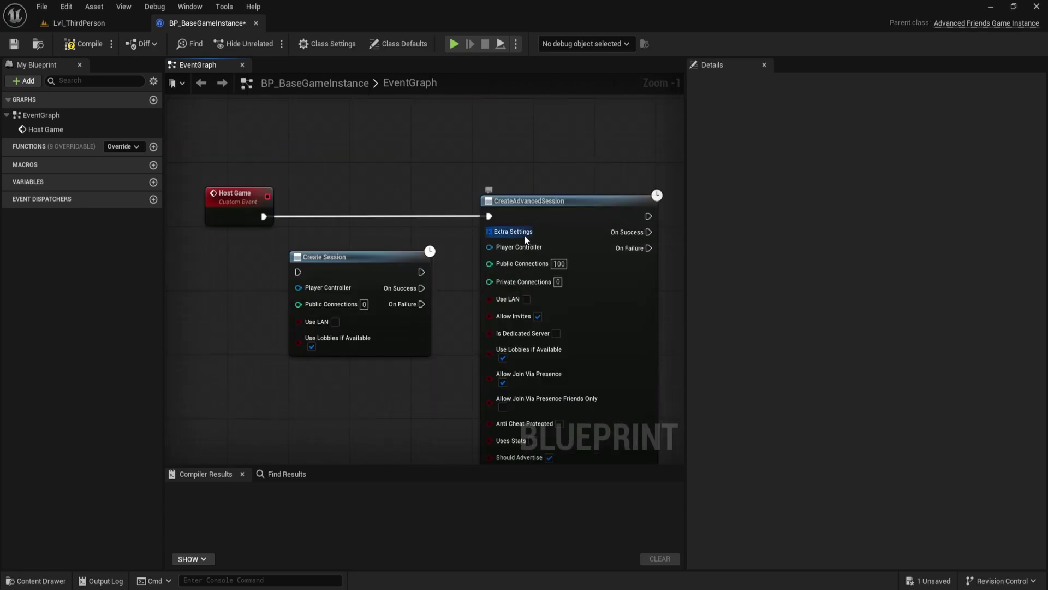
- Inspect the Extra Settings and Public Connections pins, delete the Create Session node, and select Host Game
mouse_move(489, 232)
mouse_down()
mouse_move(399, 234)
mouse_move(429, 233)
mouse_up()
click(412, 178)
drag(489, 264, 457, 260)
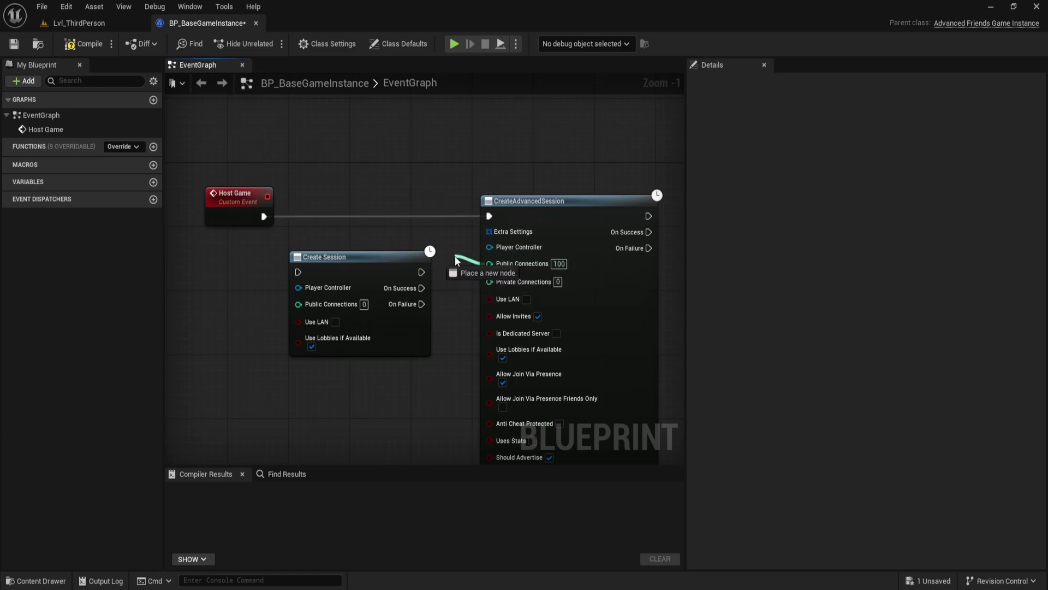
key(Escape)
key(Delete)
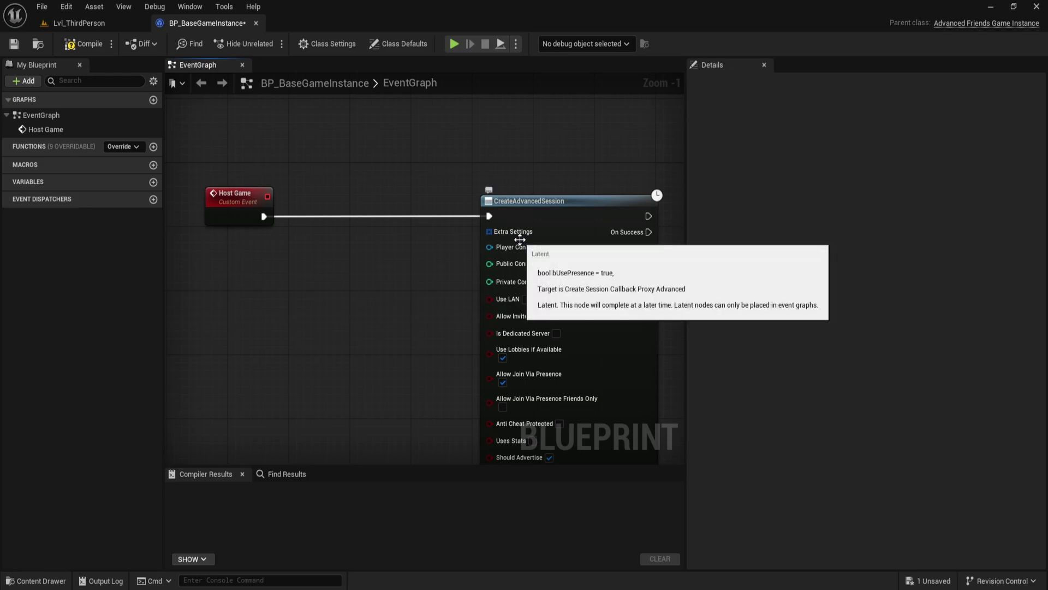
scroll(411, 229, down, 2)
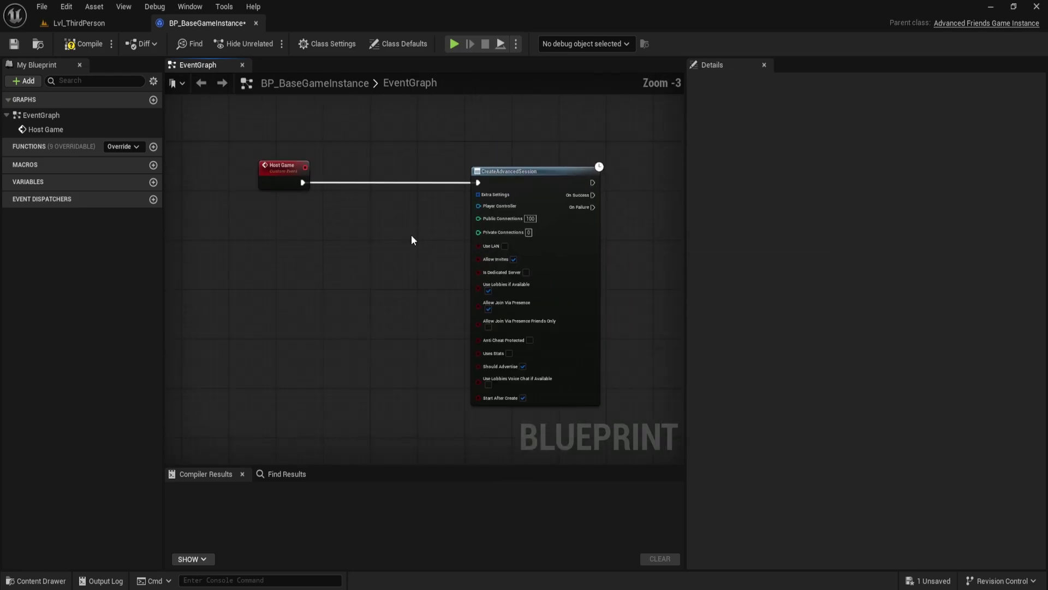
right_drag(411, 240, 409, 264)
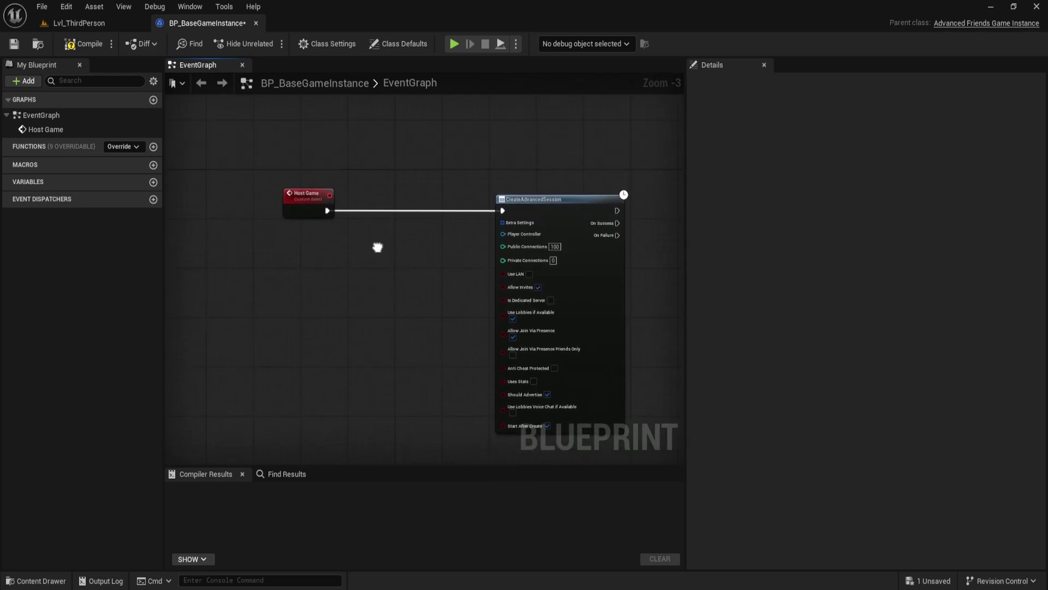
click(318, 201)
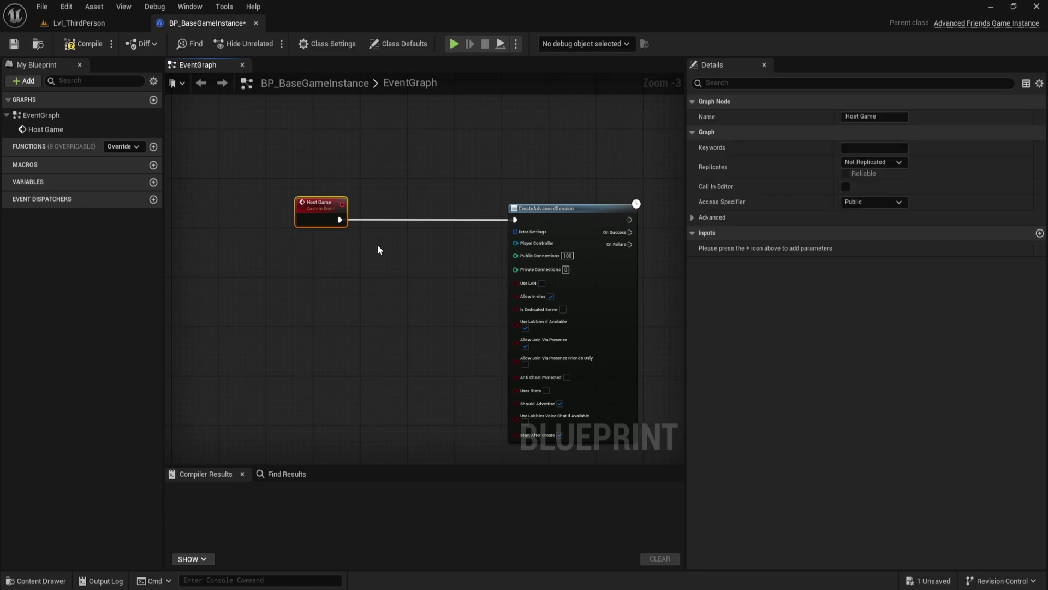